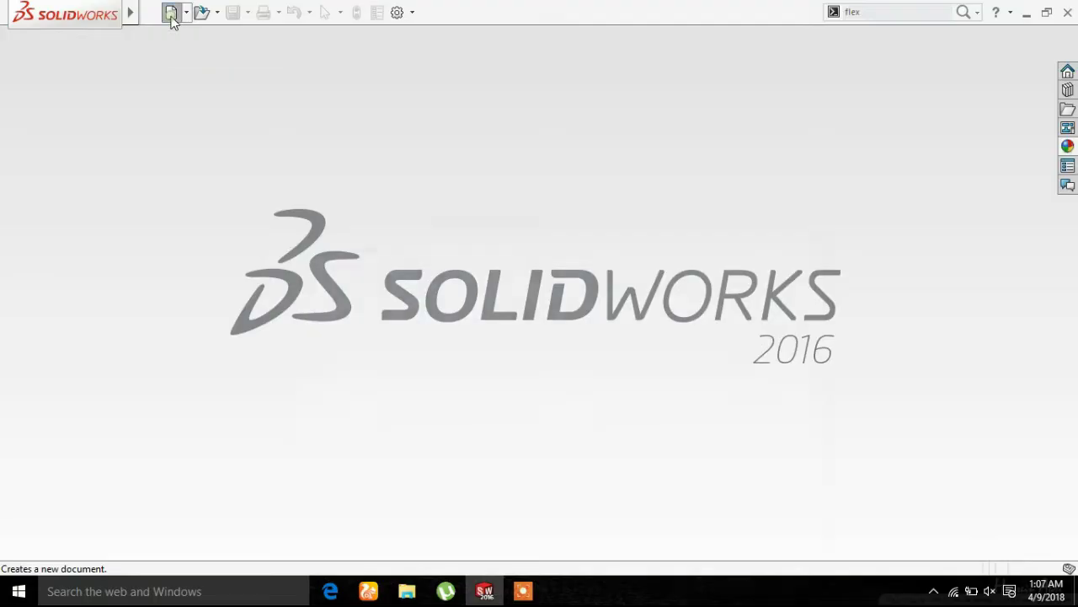
# - Create a new part and start a sketch on the Front Plane
pyautogui.click(171, 13)
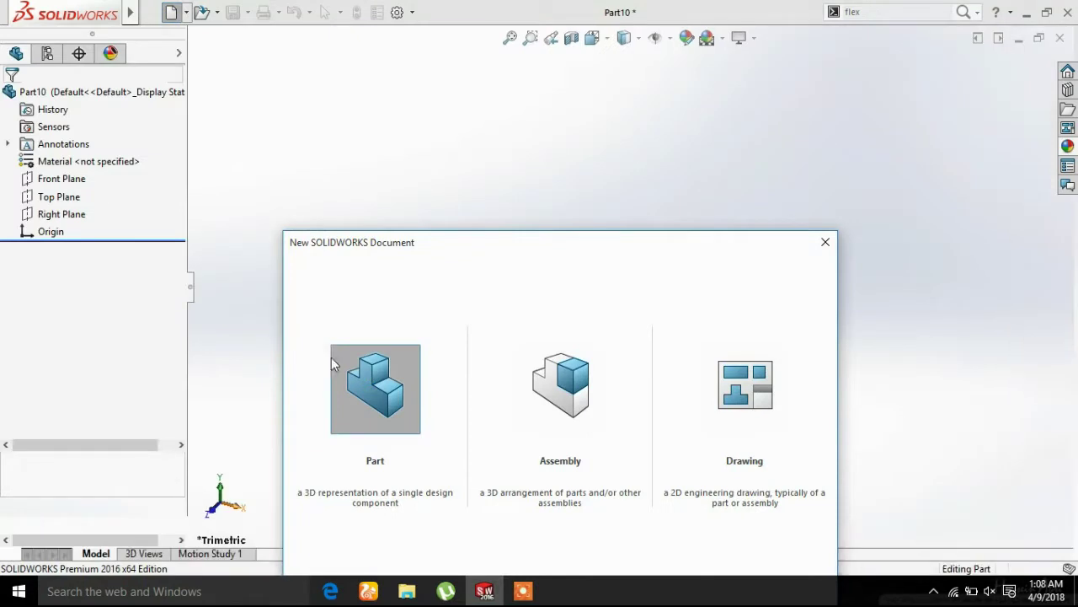
pyautogui.doubleClick(333, 364)
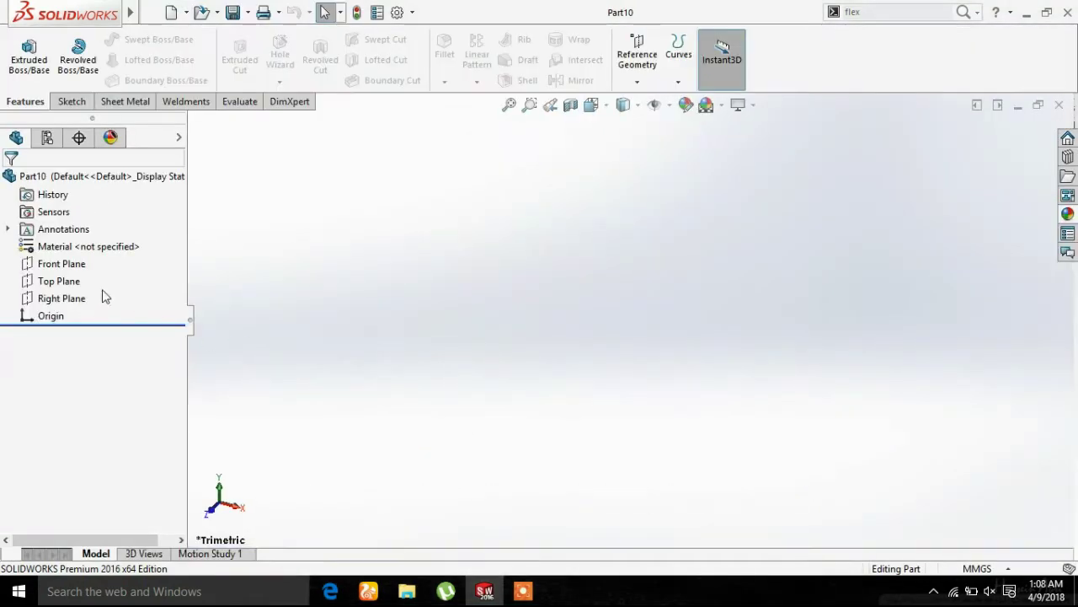
pyautogui.click(64, 266)
pyautogui.click(73, 247)
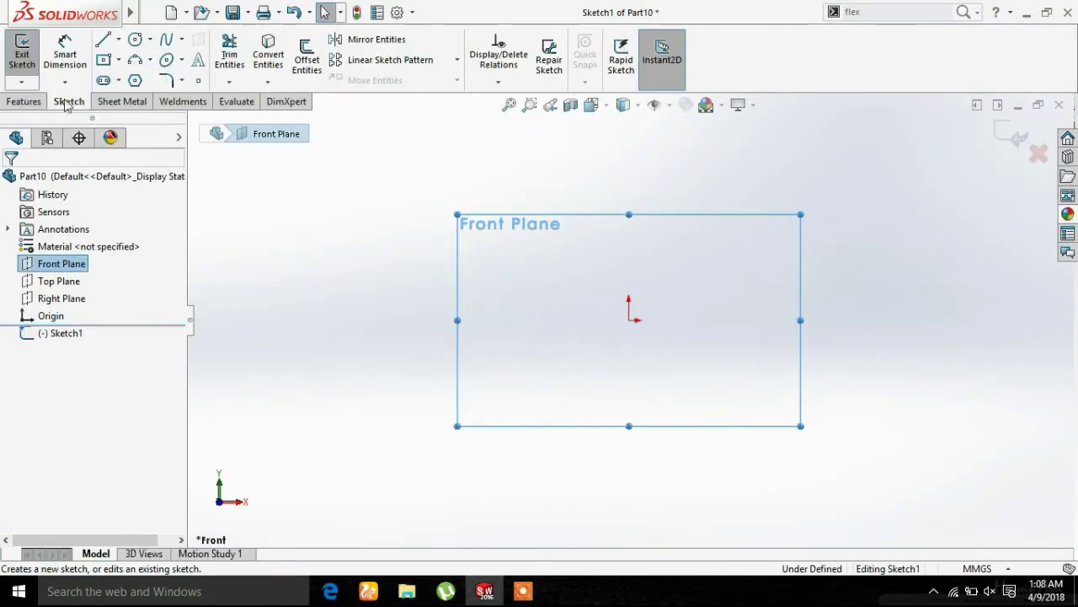
# - Draw two circles, the first centred on the origin and the second beside it
pyautogui.click(130, 41)
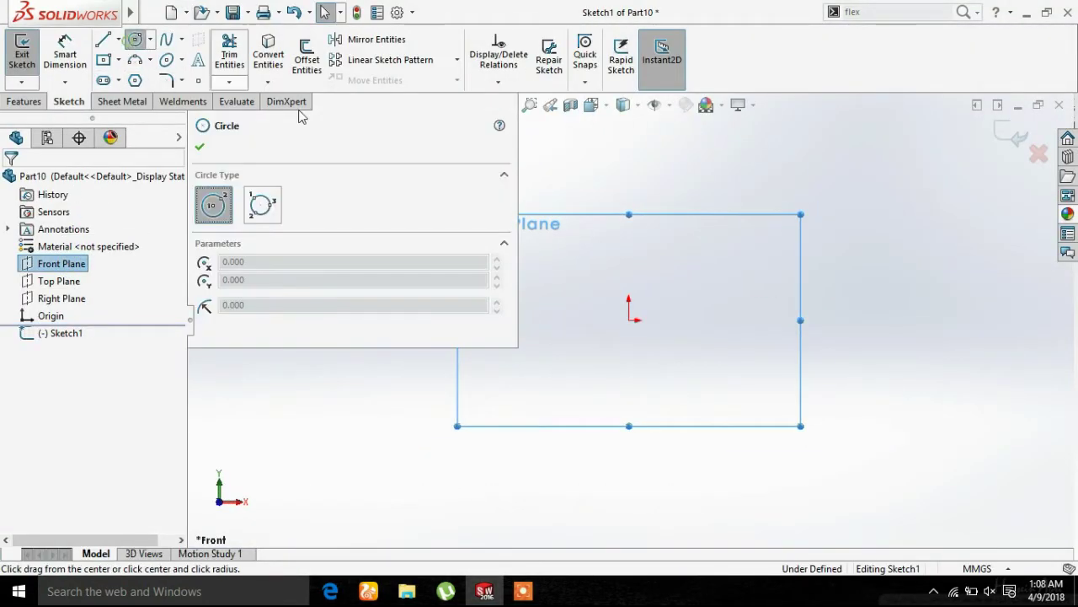
pyautogui.click(629, 321)
pyautogui.click(676, 360)
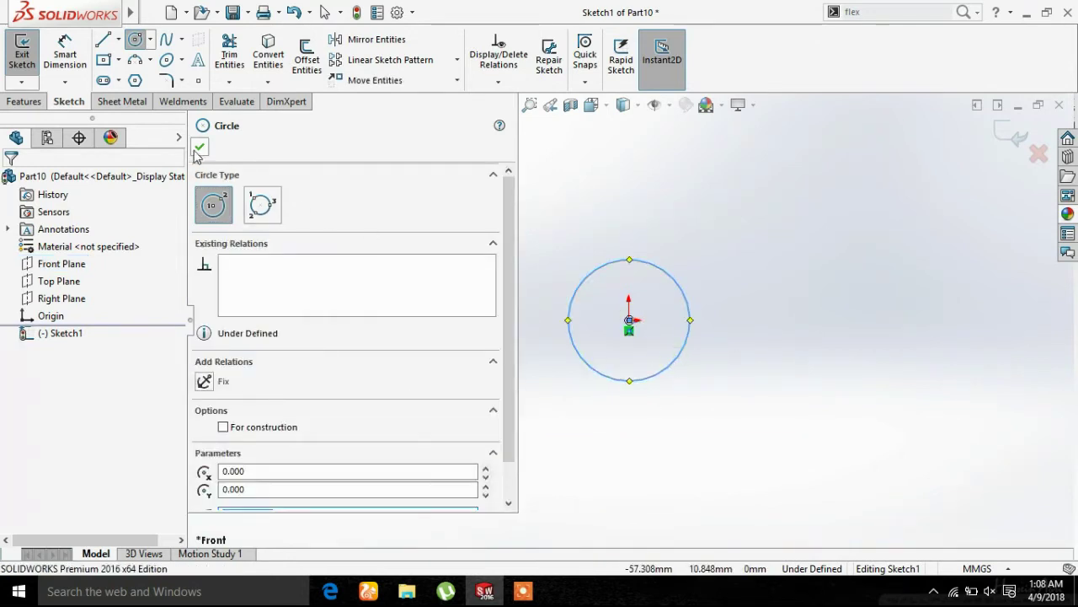
pyautogui.click(199, 149)
pyautogui.click(135, 40)
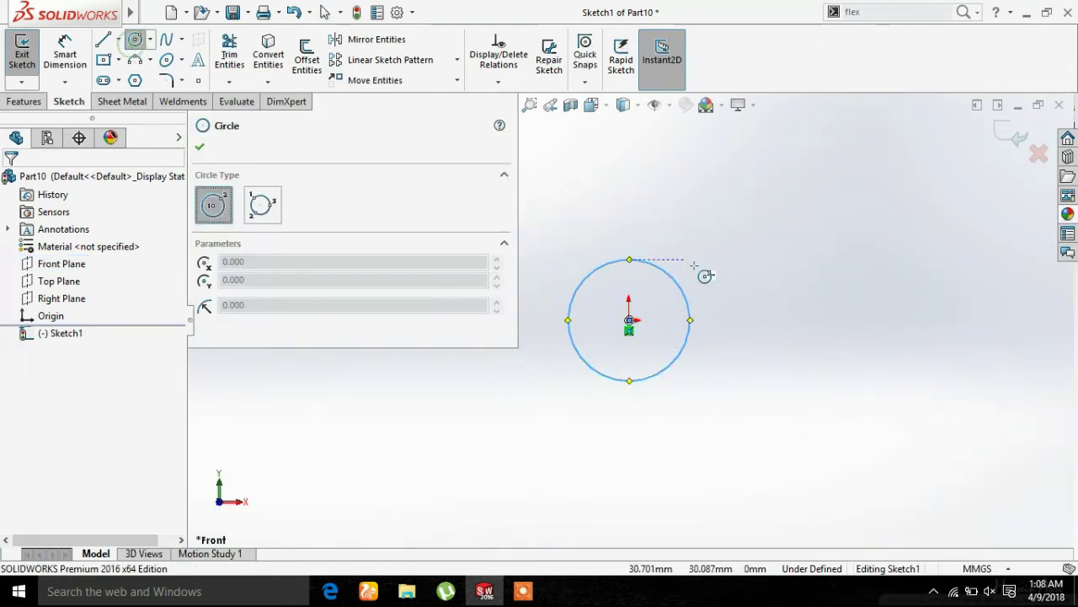
pyautogui.click(770, 320)
pyautogui.click(813, 366)
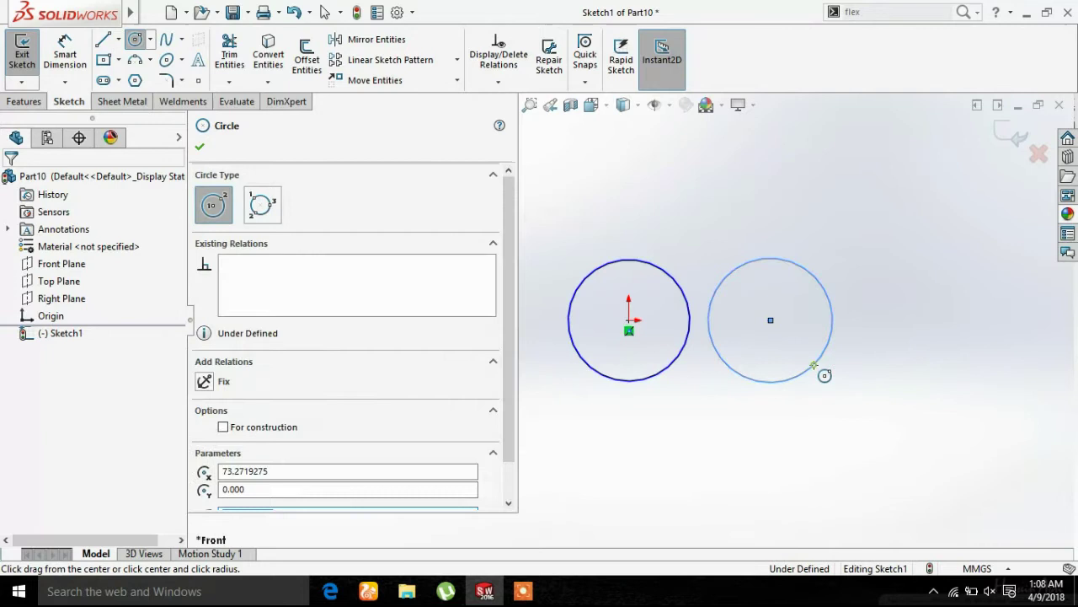
pyautogui.click(200, 146)
# - Dimension both circles to a 10 mm diameter
pyautogui.click(65, 51)
pyautogui.click(833, 226)
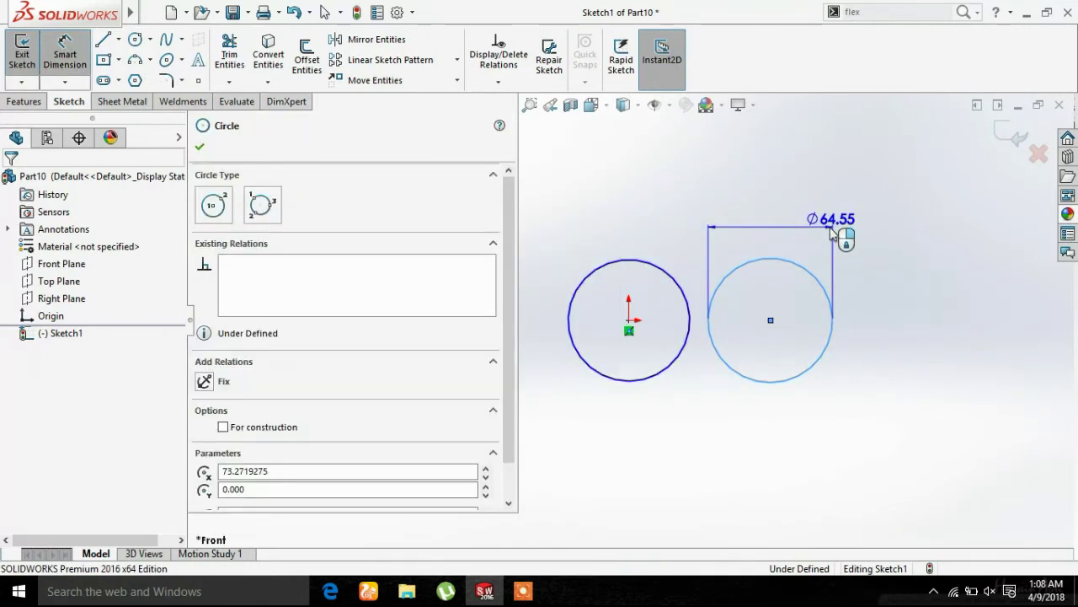
pyautogui.write('10')
pyautogui.press('Return')
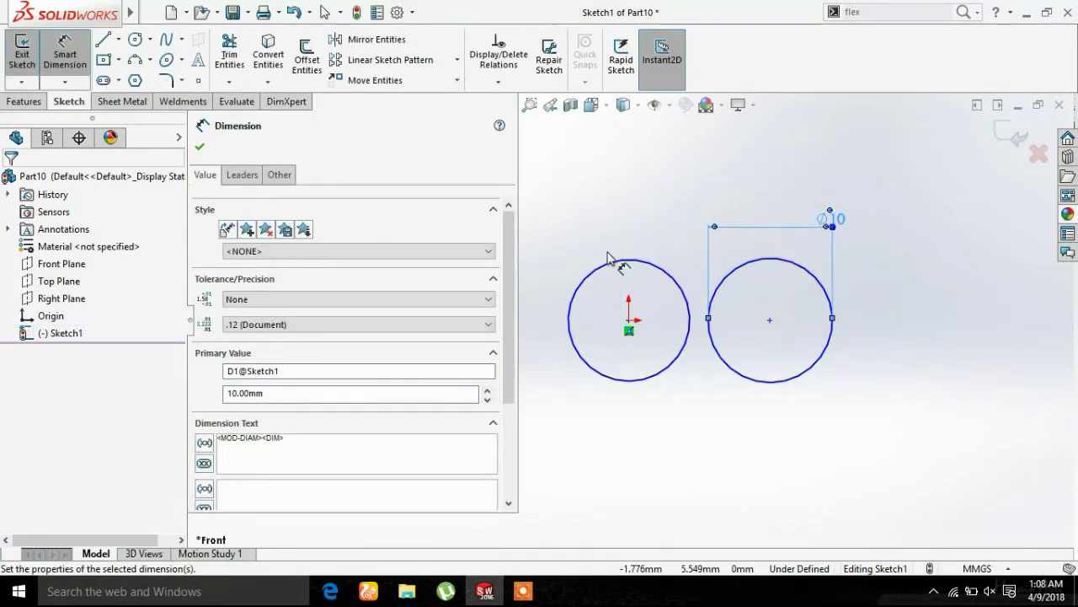
pyautogui.click(613, 261)
pyautogui.click(614, 192)
pyautogui.write('10')
pyautogui.press('Return')
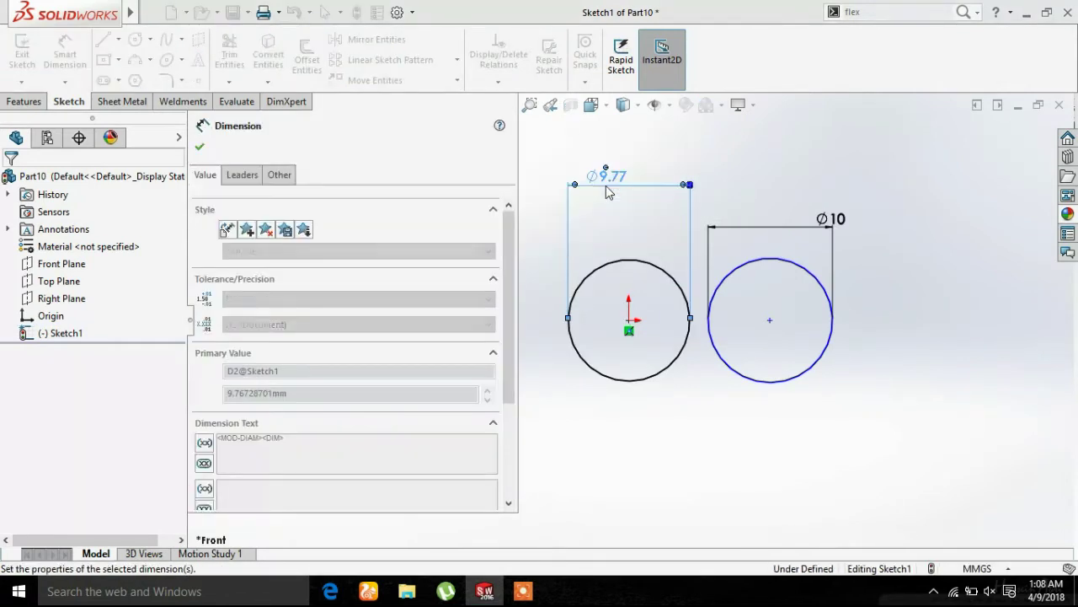
pyautogui.click(199, 146)
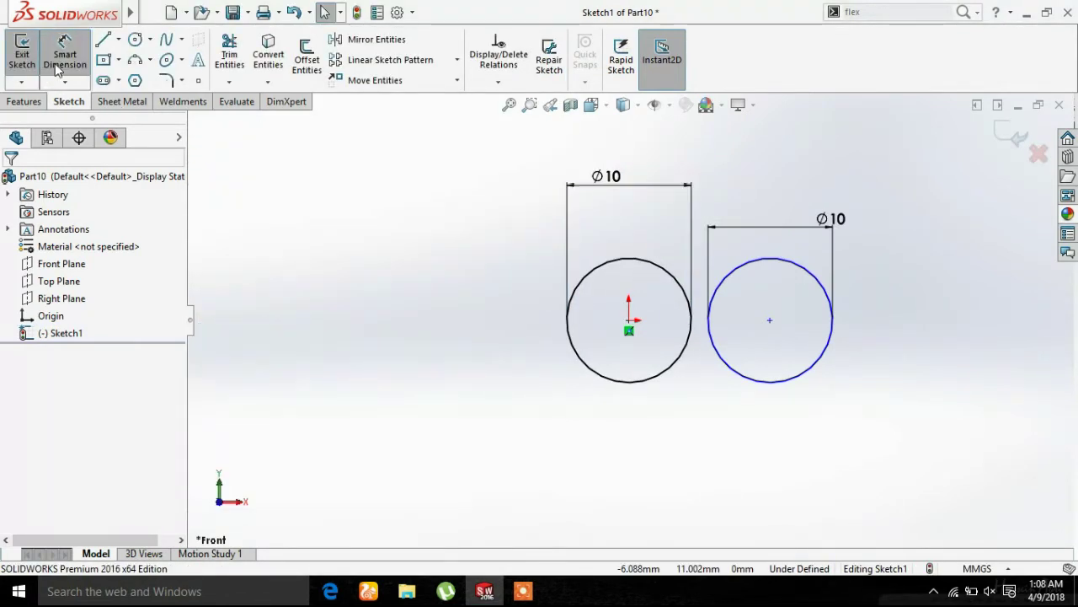
# - Dimension the distance between the two circle centres to 10 mm
pyautogui.click(630, 331)
pyautogui.click(770, 321)
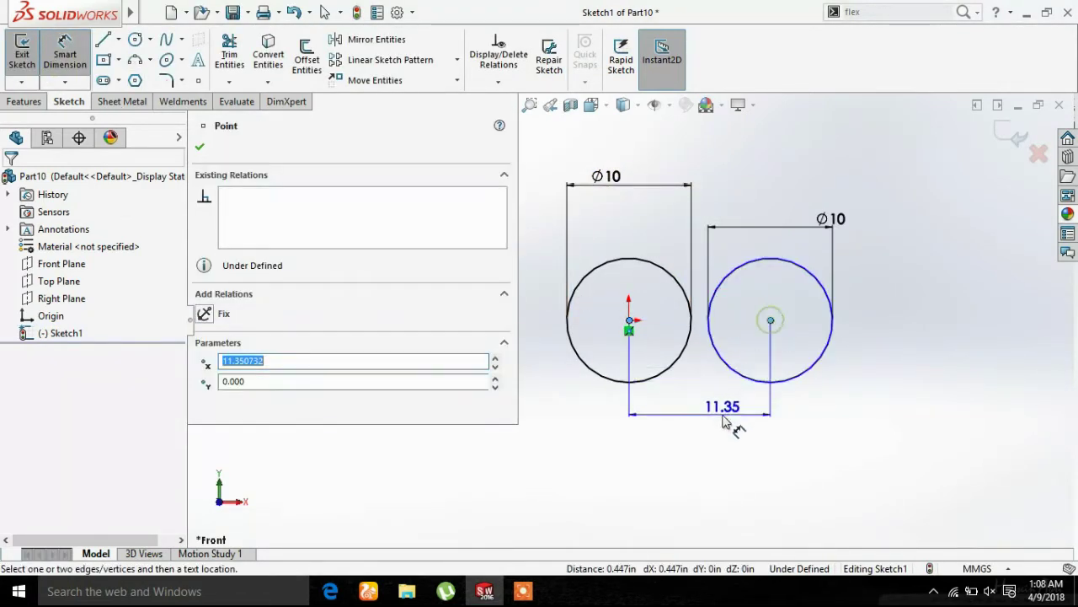
pyautogui.click(725, 421)
pyautogui.write('10')
pyautogui.press('Return')
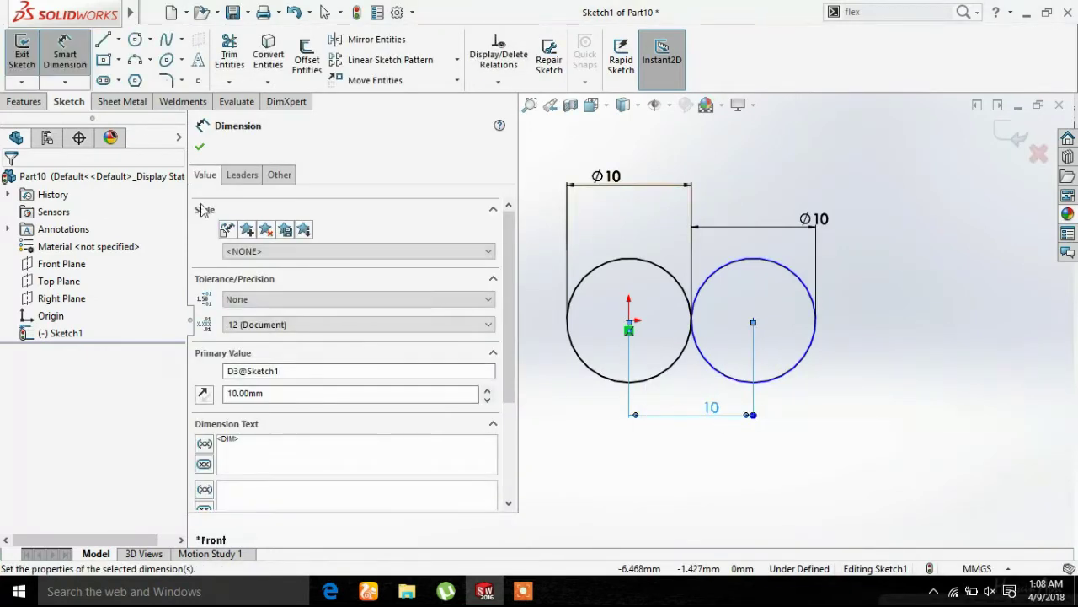
pyautogui.click(201, 149)
pyautogui.click(37, 102)
pyautogui.click(30, 59)
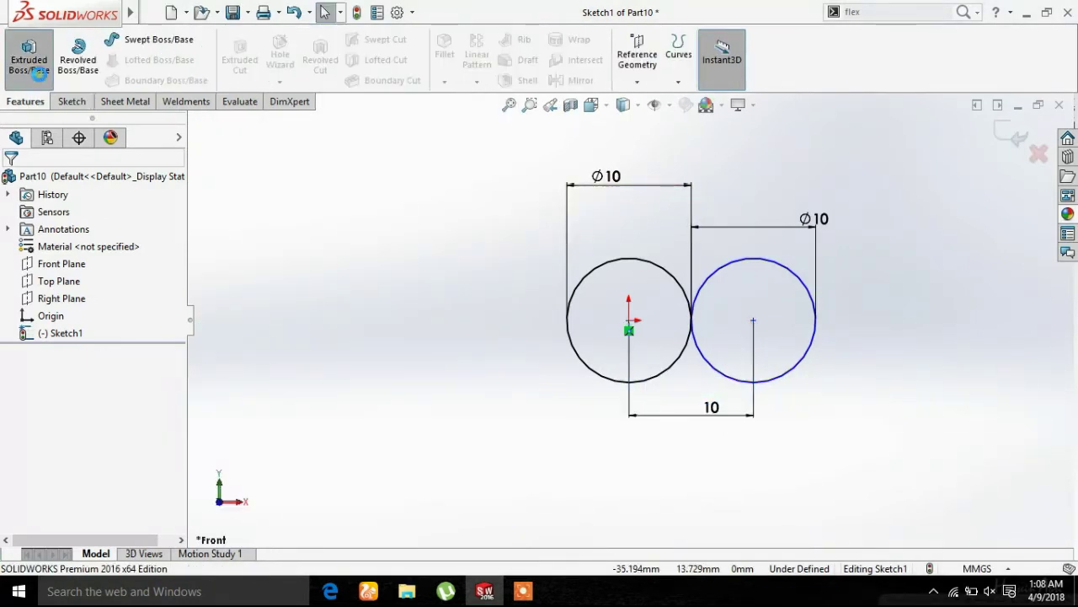
# - Extrude both circles together as Boss-Extrude1 to a 280 mm blind depth
pyautogui.click(578, 313)
pyautogui.click(673, 319)
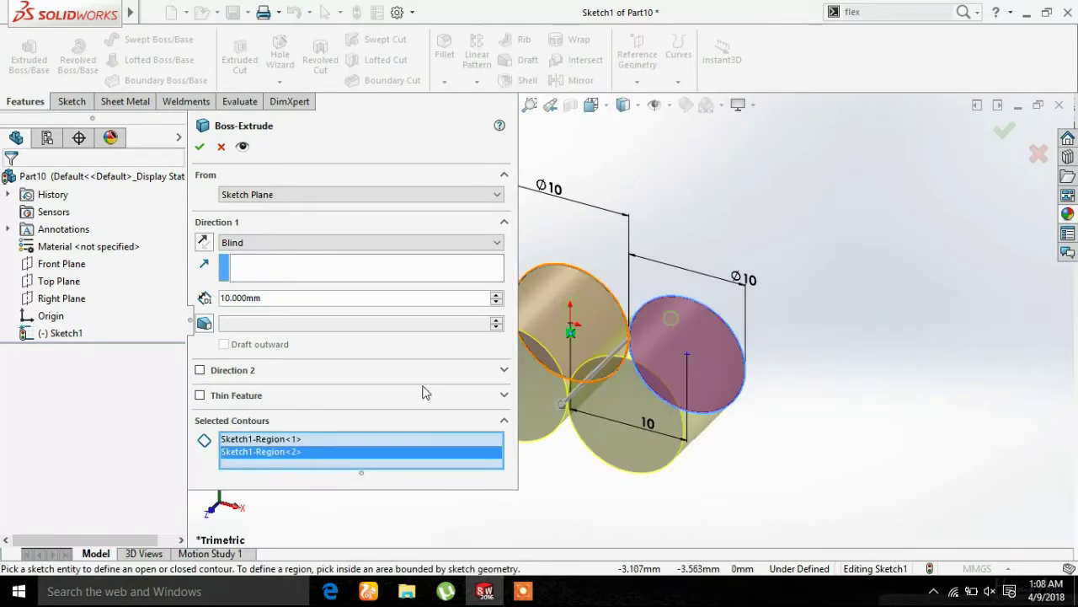
pyautogui.write('120')
pyautogui.press('Return')
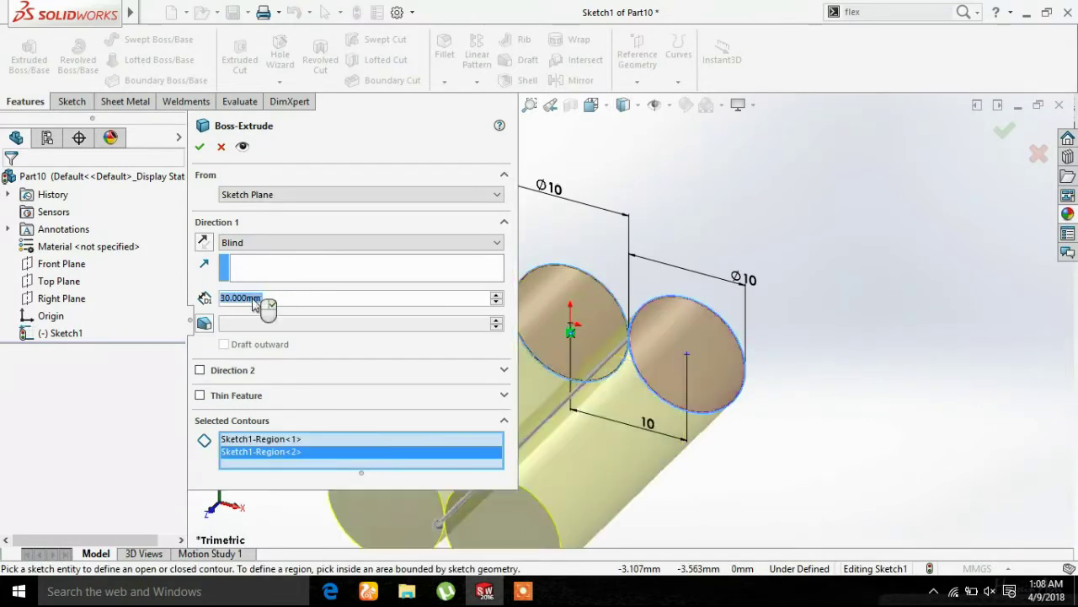
pyautogui.click(200, 146)
# - Zoom in and select the left cylinder's end face
pyautogui.scroll(5, 534, 224)
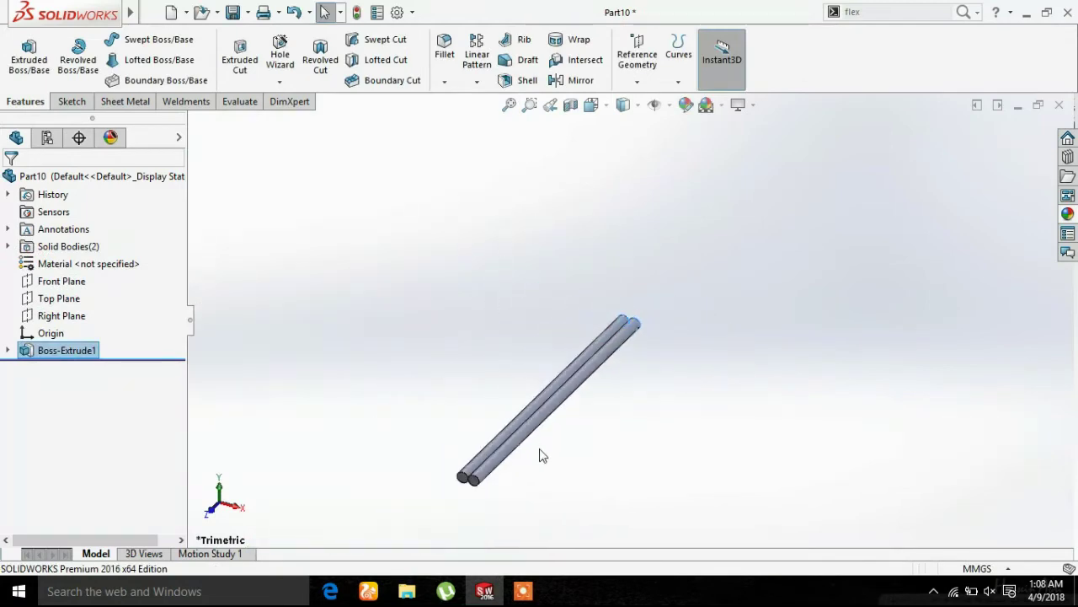
pyautogui.scroll(-3, 493, 465)
pyautogui.scroll(-3, 460, 376)
pyautogui.click(455, 295)
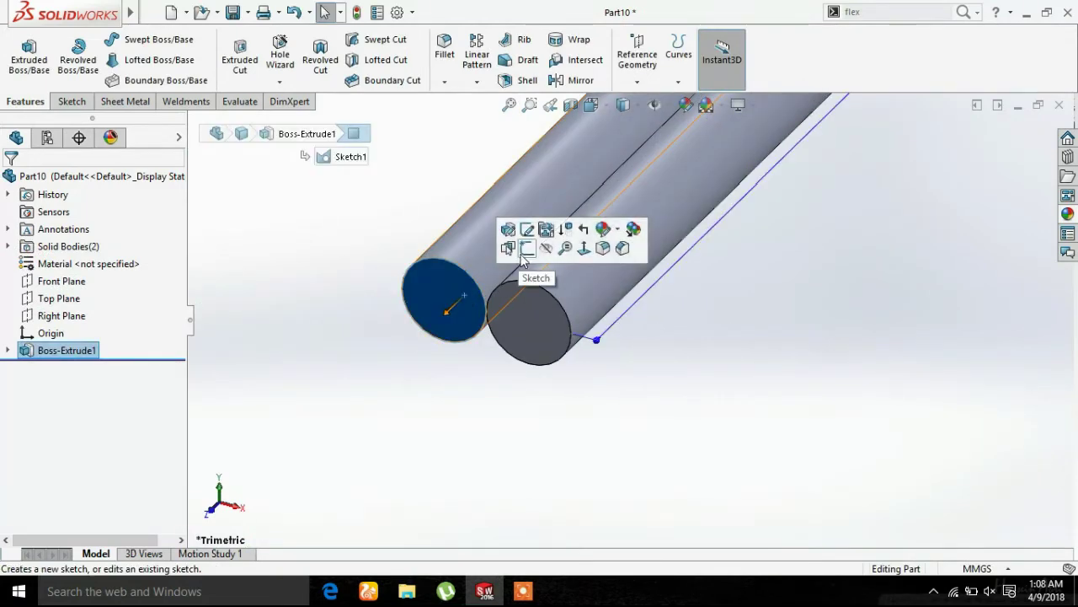
# - Start a sketch on the left end face and view it face-on
pyautogui.click(523, 252)
pyautogui.hotkey('ctrl', '8')
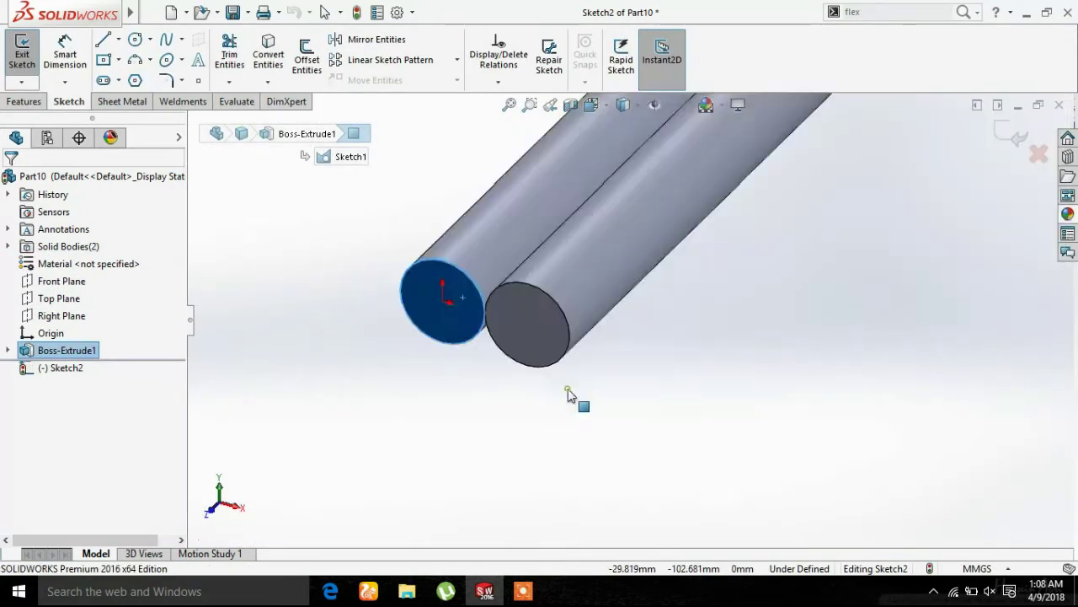
pyautogui.scroll(-3, 598, 342)
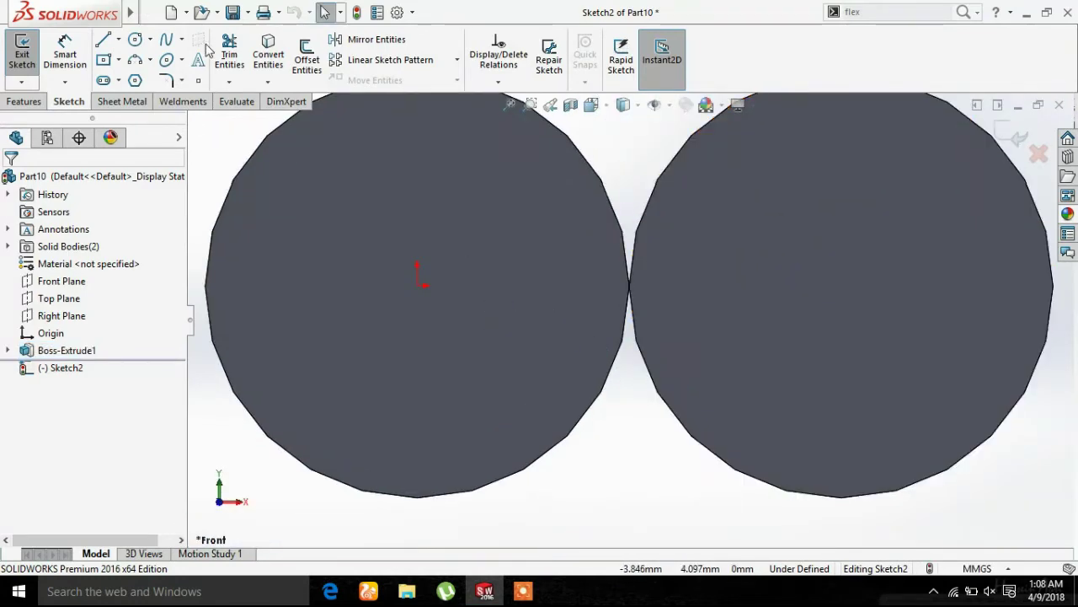
pyautogui.click(135, 42)
pyautogui.press('f')
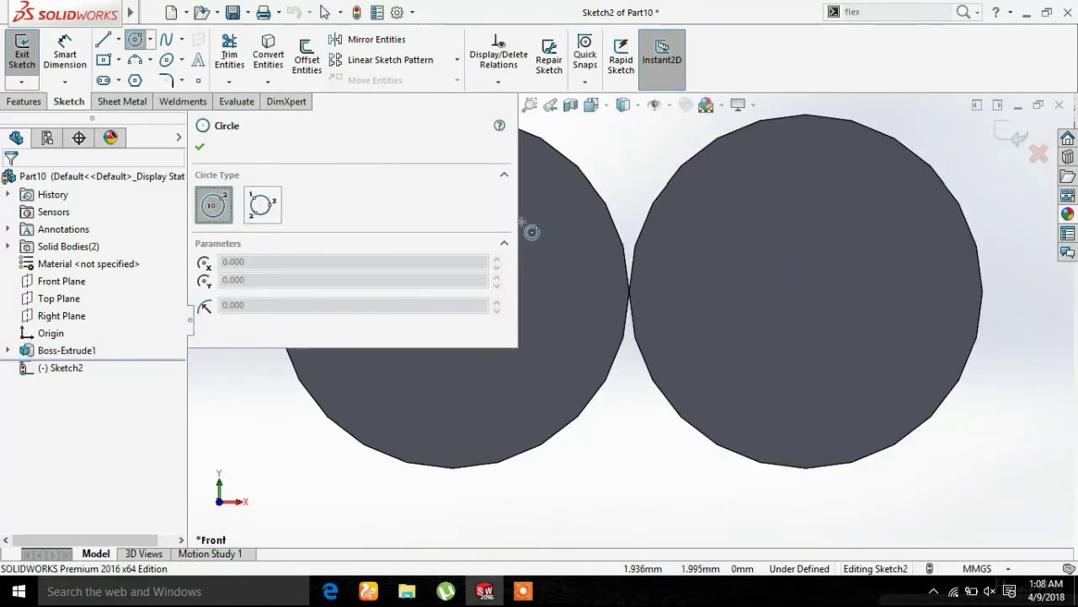
pyautogui.moveTo(517, 217); pyautogui.dragTo(374, 217)
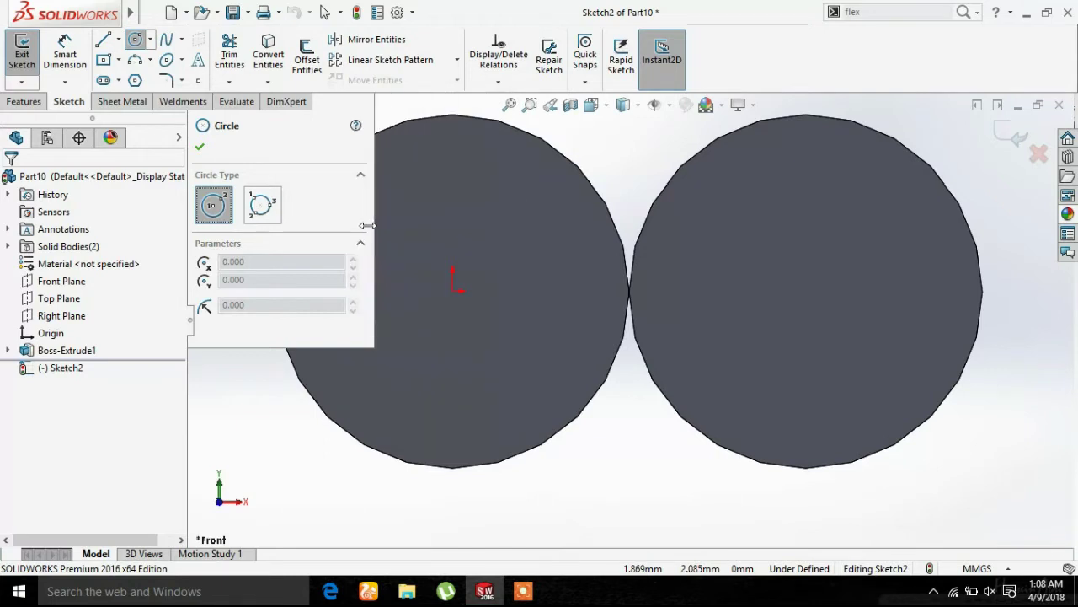
pyautogui.scroll(5, 589, 294)
pyautogui.scroll(-5, 582, 293)
pyautogui.scroll(-2, 580, 290)
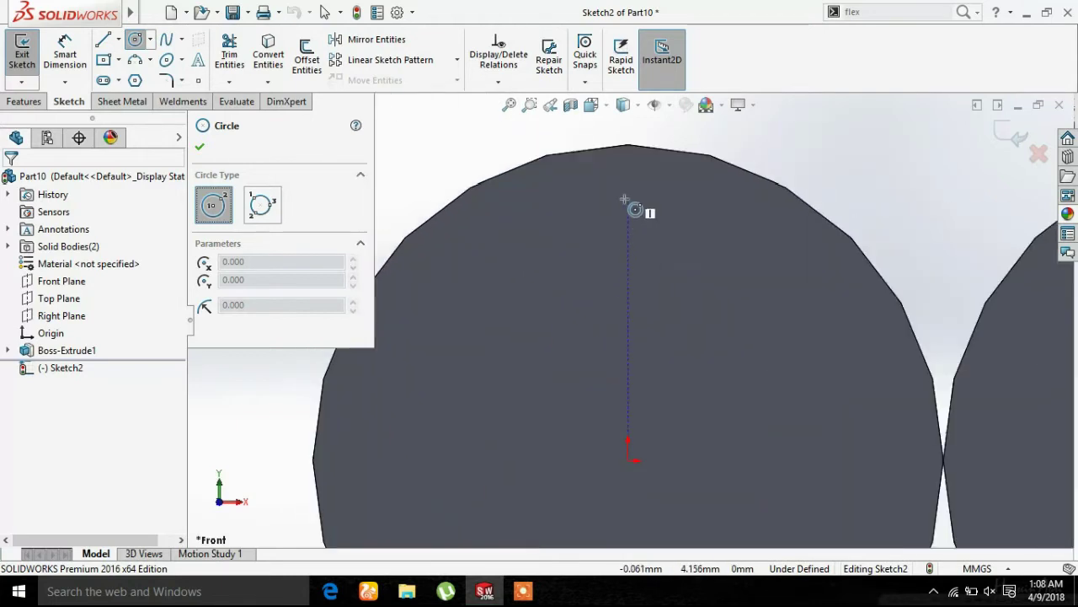
# - Draw a small circle near the face's top edge, dimensioned to 2 mm diameter
pyautogui.click(628, 214)
pyautogui.click(652, 214)
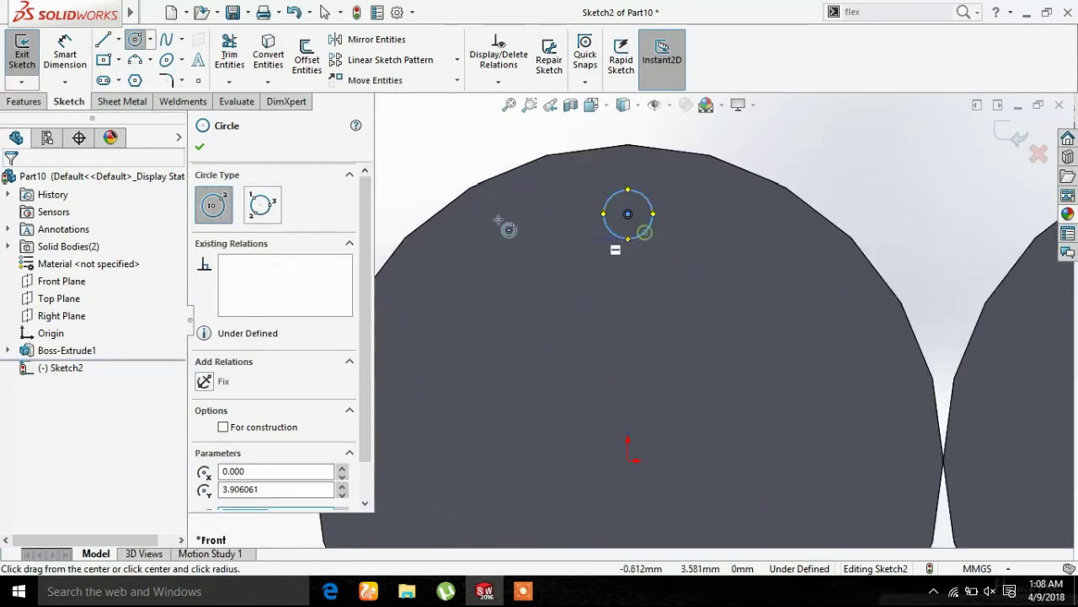
pyautogui.press('Escape')
pyautogui.click(65, 55)
pyautogui.click(652, 210)
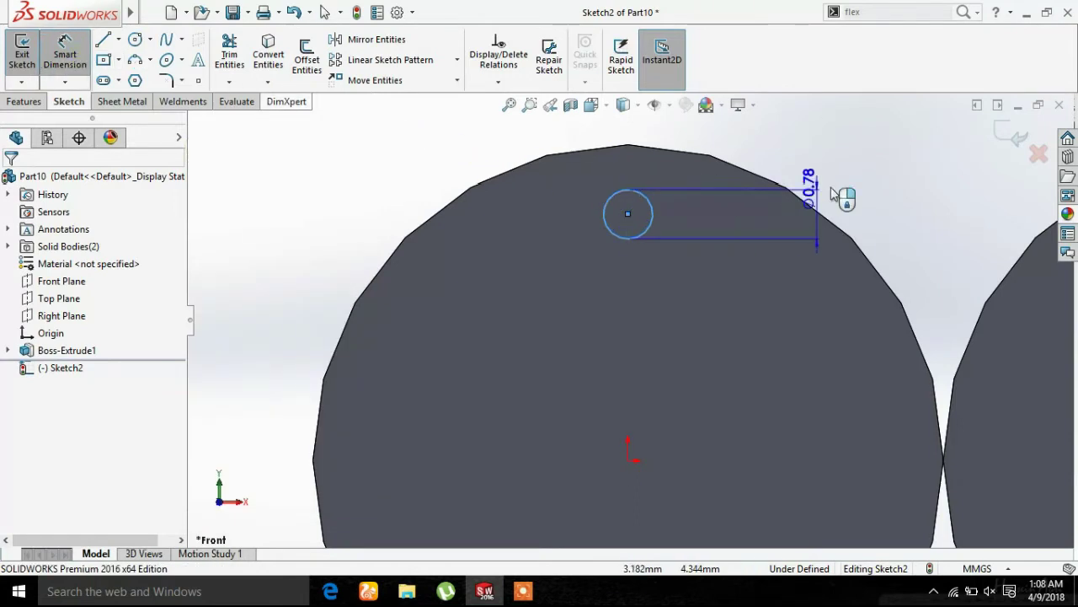
pyautogui.click(829, 193)
pyautogui.write('2.00mm')
pyautogui.press('Return')
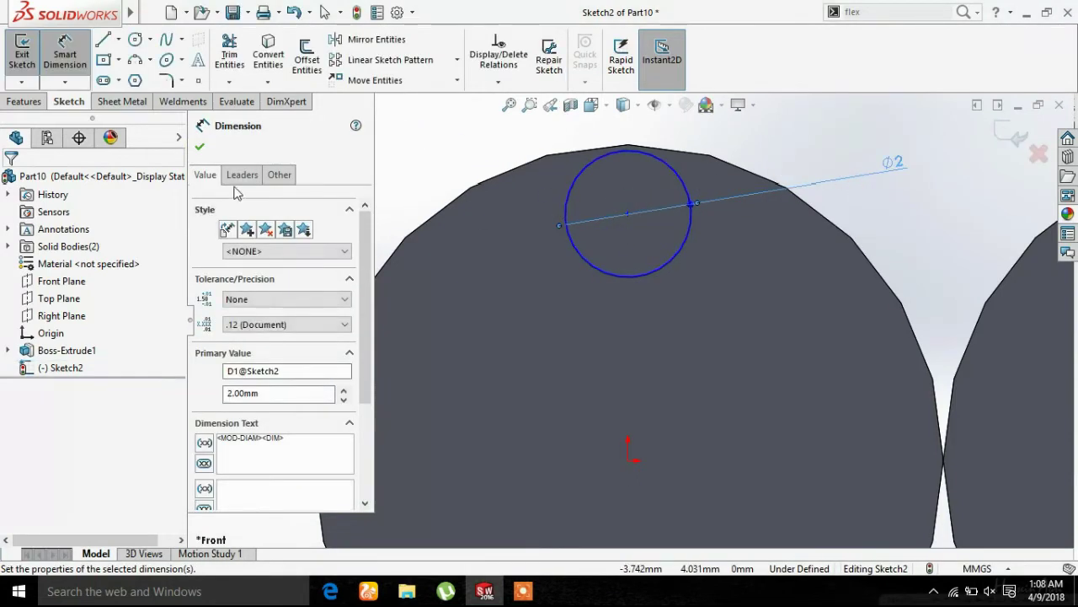
pyautogui.click(199, 150)
# - Change the small circle's diameter from 2 mm to 1.5 mm
pyautogui.scroll(3, 672, 264)
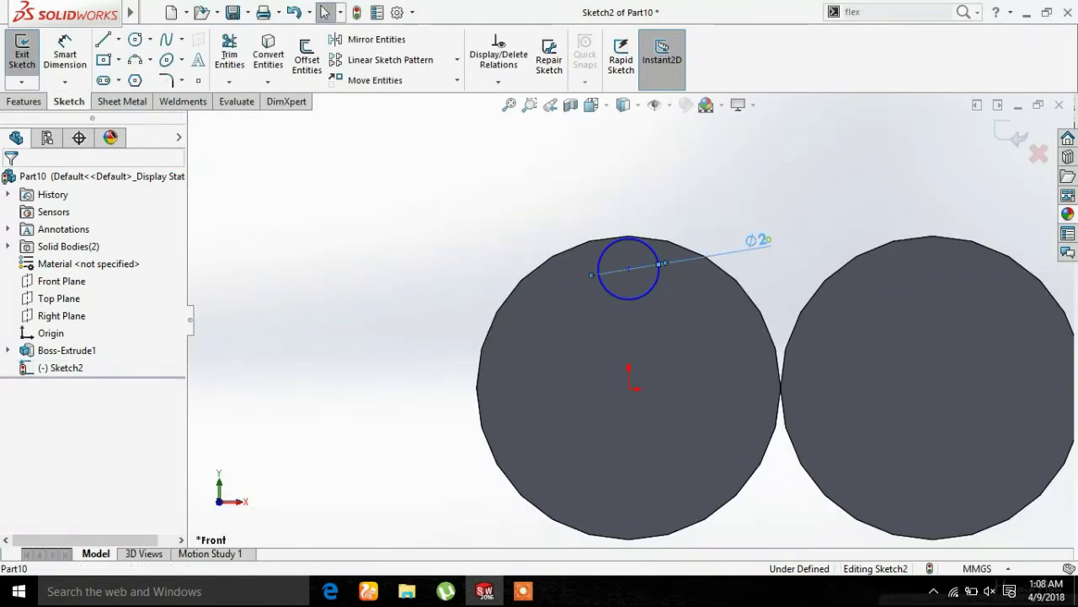
pyautogui.doubleClick(768, 243)
pyautogui.write('1.5')
pyautogui.press('Return')
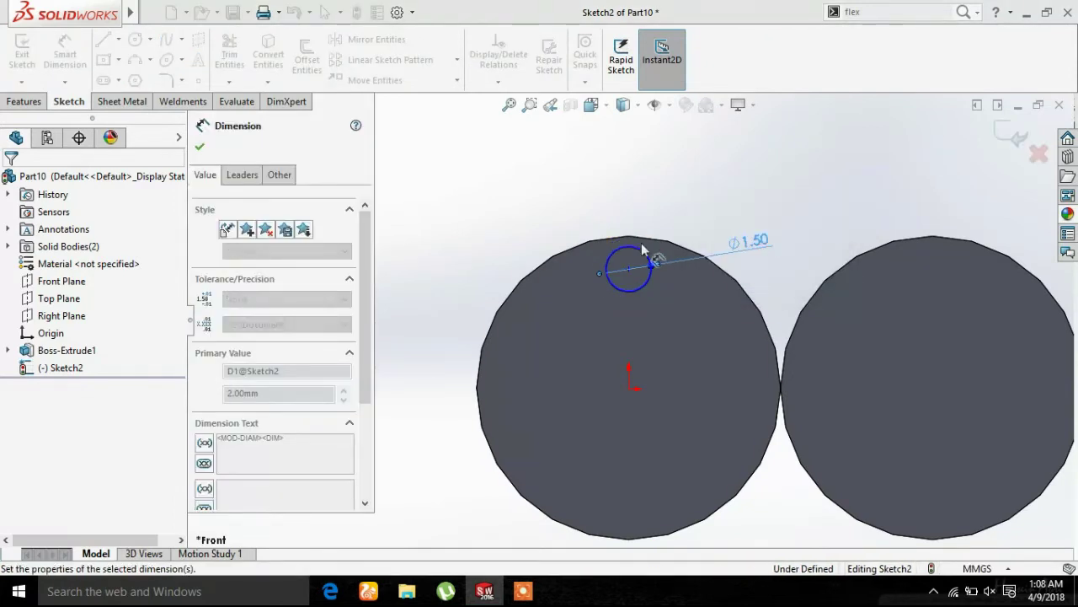
pyautogui.click(200, 147)
# - Circular-pattern the Ø1.50 circle 15 times around the left core's edge centre
pyautogui.click(457, 60)
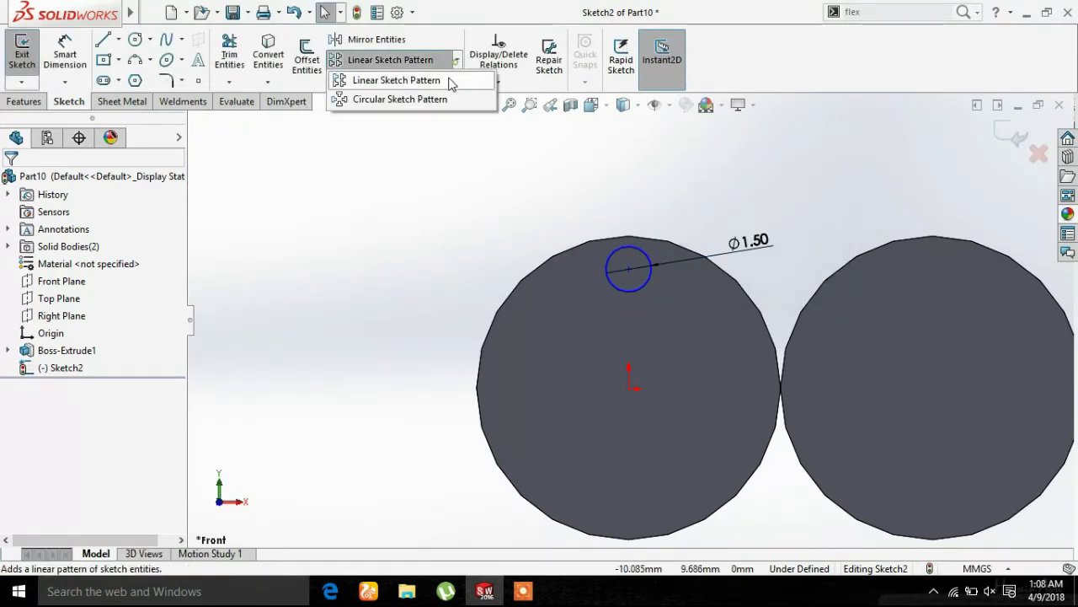
pyautogui.click(404, 99)
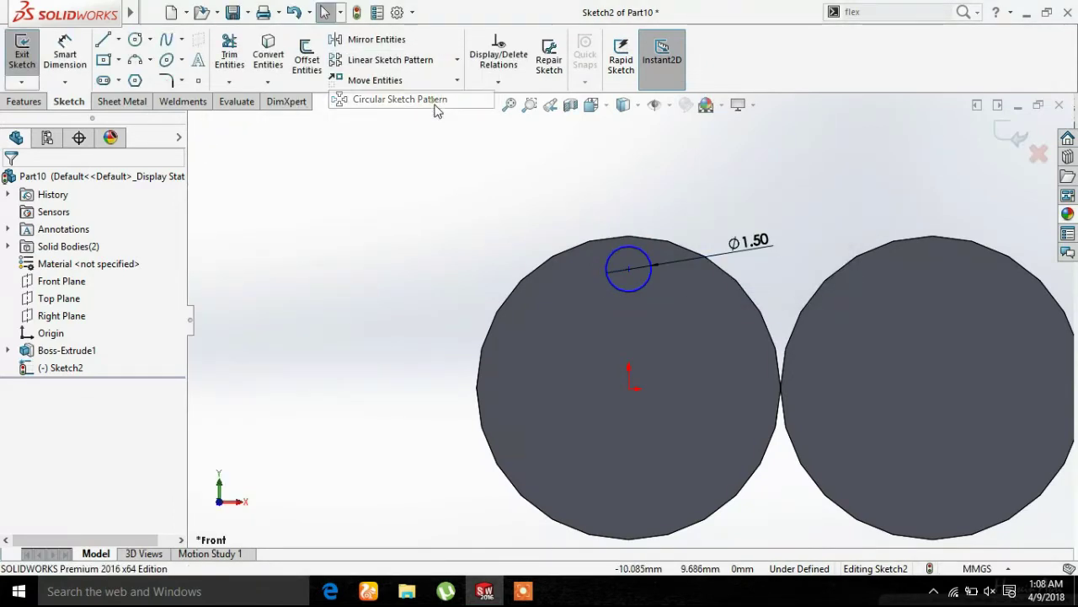
pyautogui.click(639, 238)
pyautogui.click(294, 473)
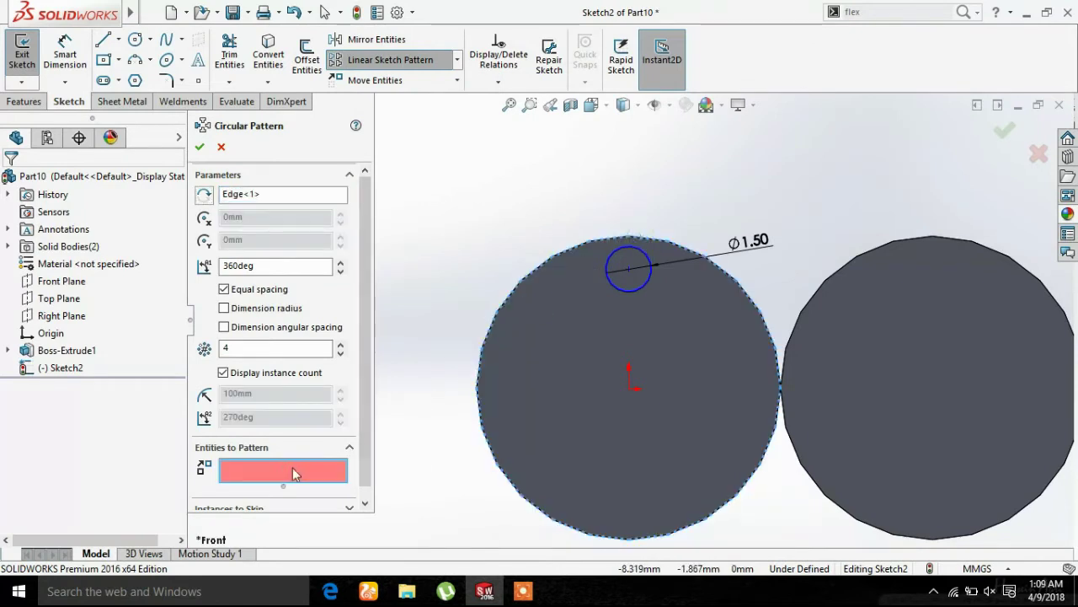
pyautogui.click(643, 287)
pyautogui.click(341, 344)
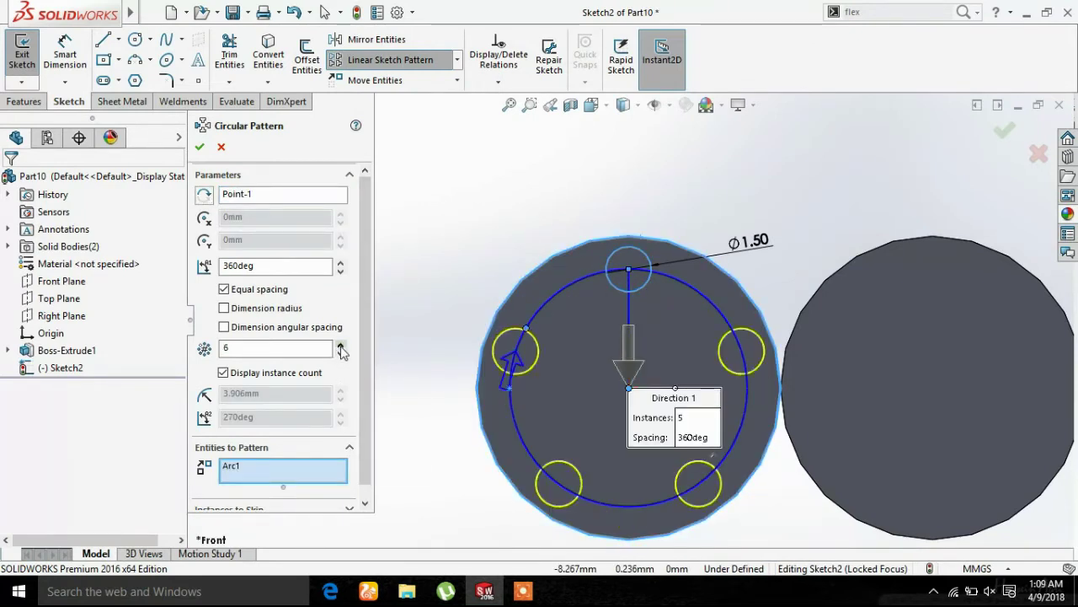
pyautogui.click(340, 345)
pyautogui.click(340, 344)
pyautogui.click(340, 345)
pyautogui.click(341, 345)
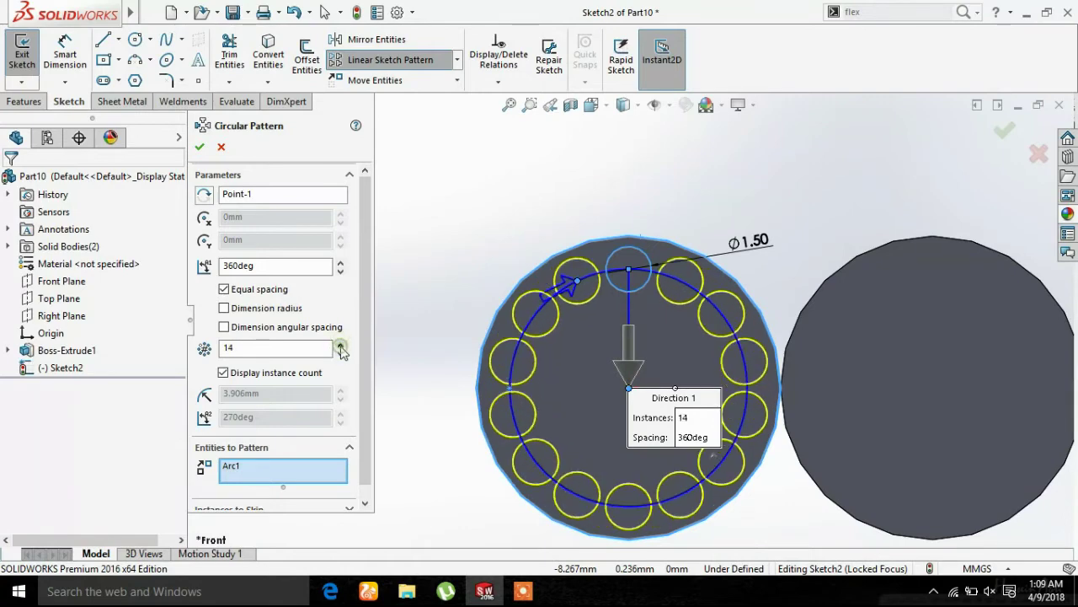
pyautogui.click(340, 344)
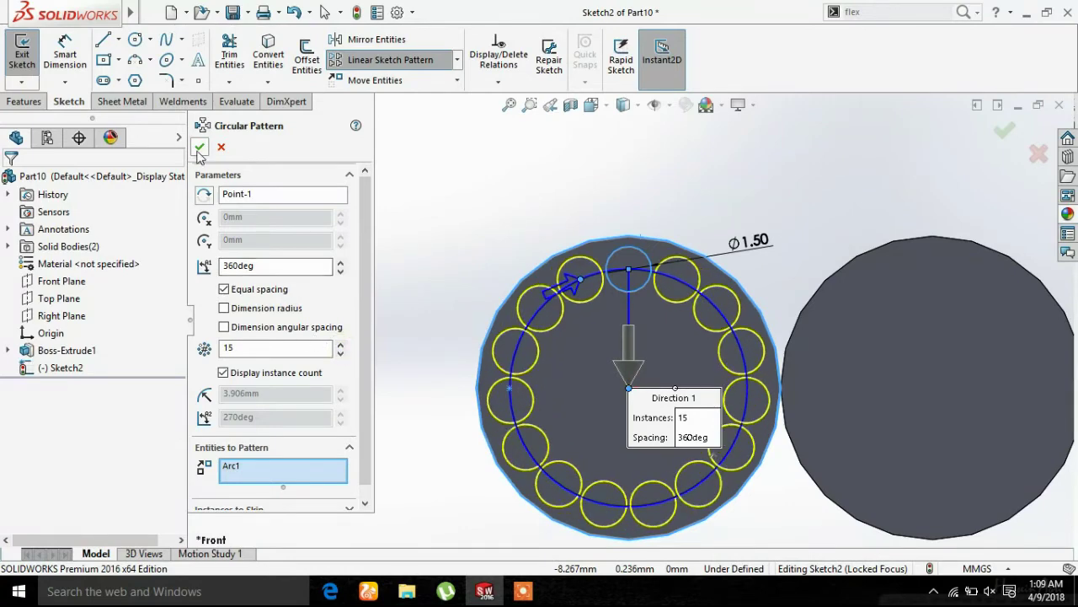
pyautogui.click(200, 149)
pyautogui.click(138, 45)
# - Draw a circle inside the ring below the top strand and dimension it to Ø1.5 mm
pyautogui.scroll(-3, 630, 308)
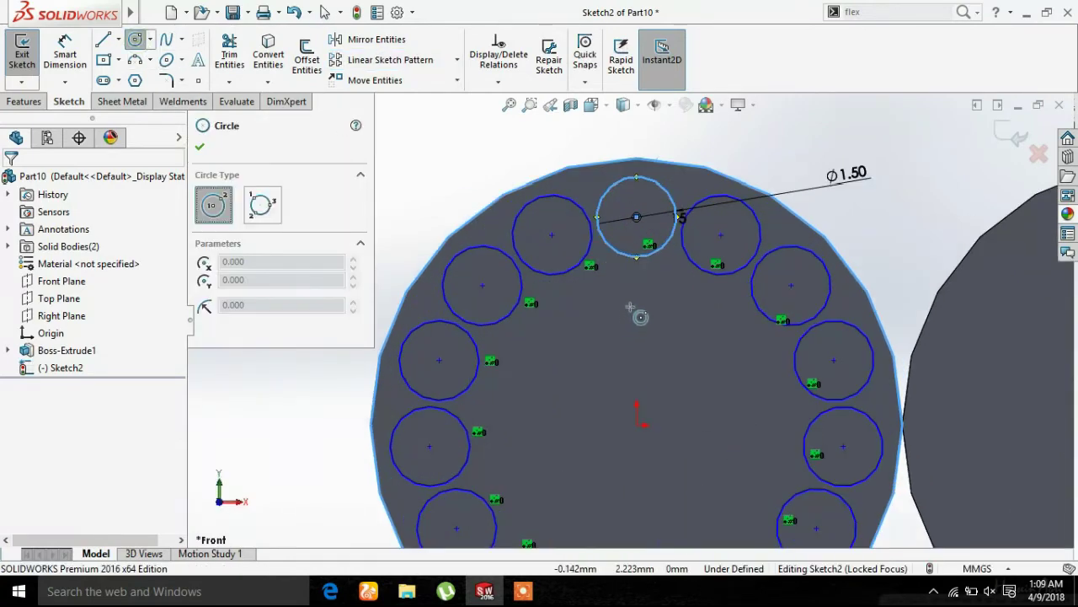
pyautogui.click(637, 305)
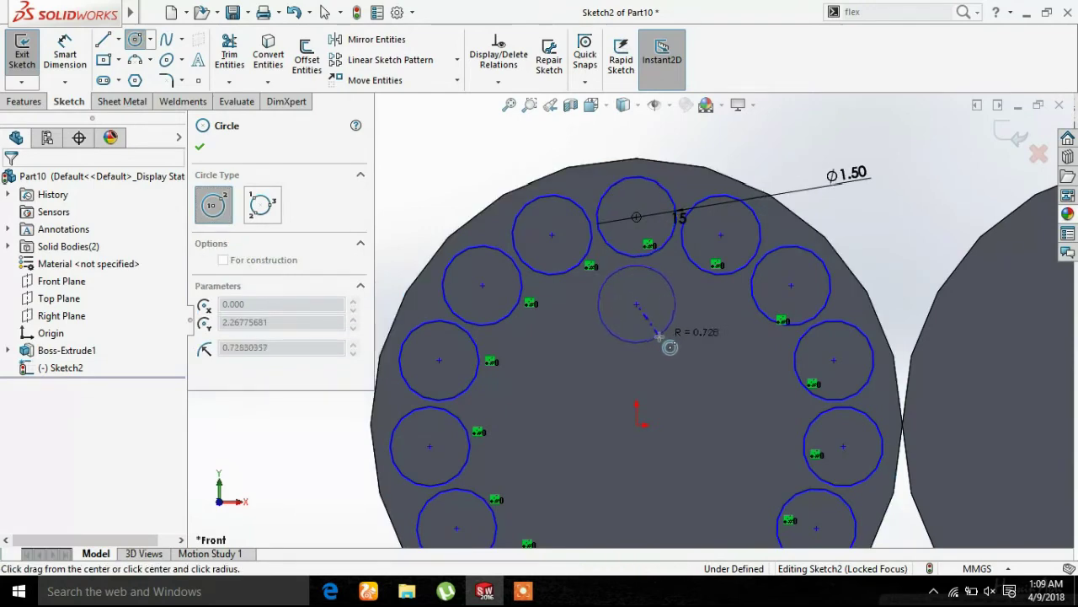
pyautogui.click(665, 331)
pyautogui.click(199, 147)
pyautogui.click(65, 50)
pyautogui.click(674, 297)
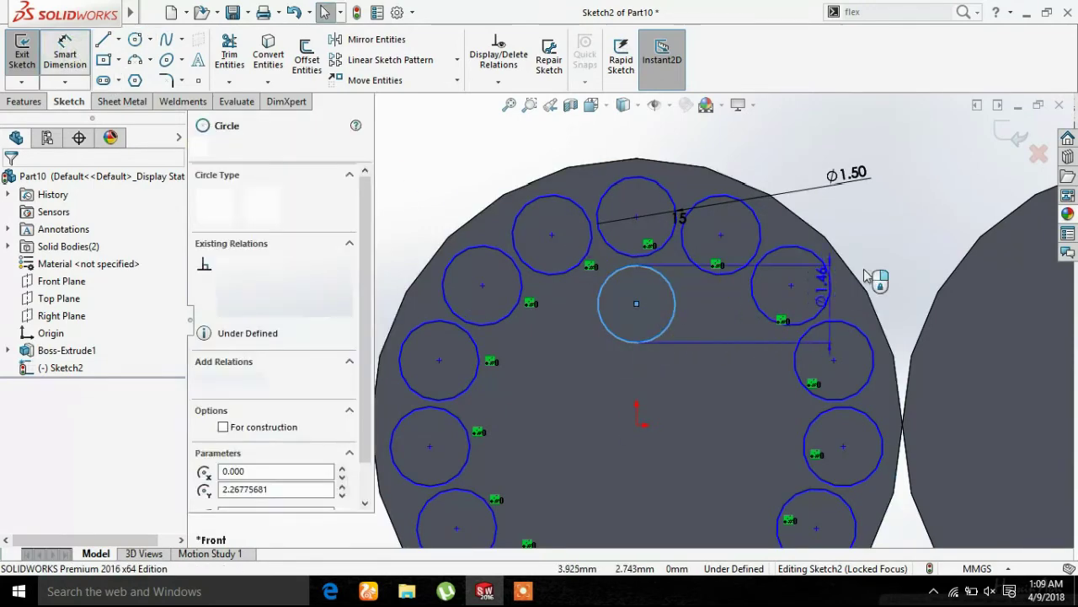
pyautogui.click(918, 252)
pyautogui.write('1.5')
pyautogui.click(846, 244)
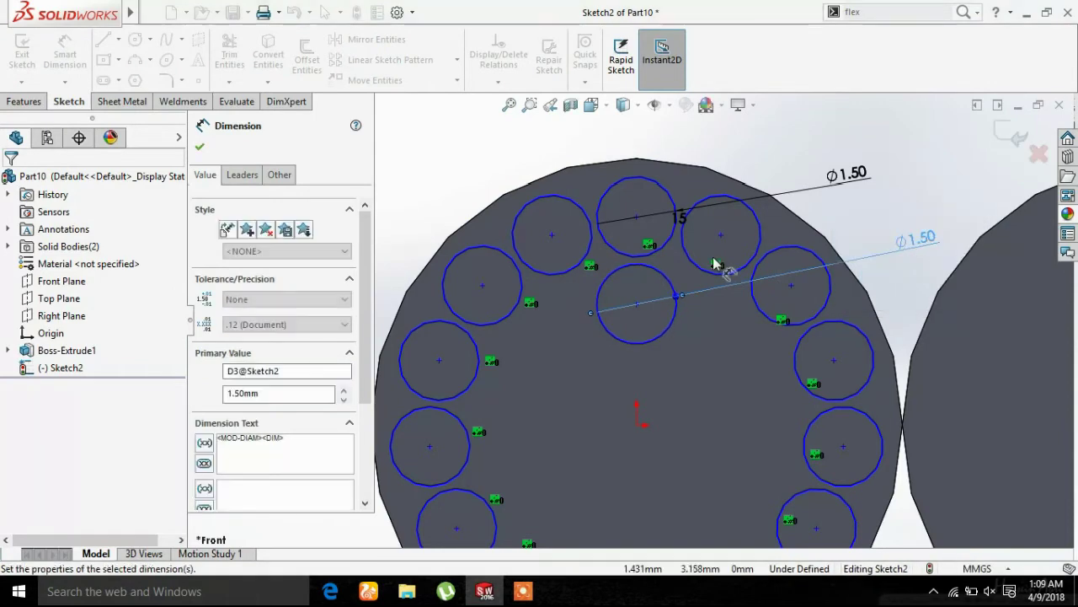
pyautogui.click(200, 148)
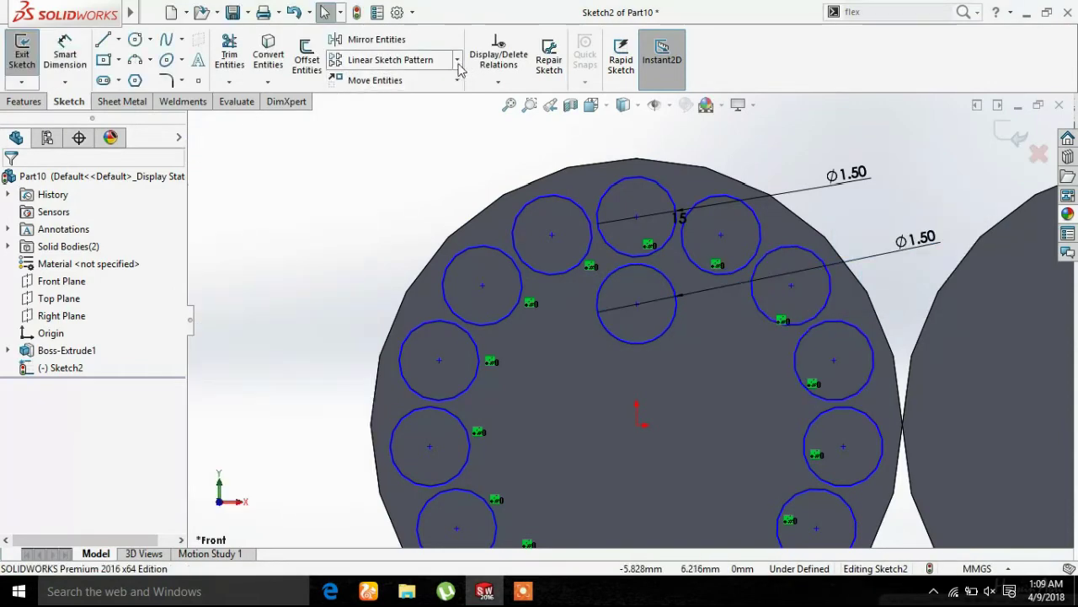
pyautogui.click(457, 60)
# - Circular-pattern the inner Ø1.5 circle around the core's edge centre, raising the instance count
pyautogui.click(425, 98)
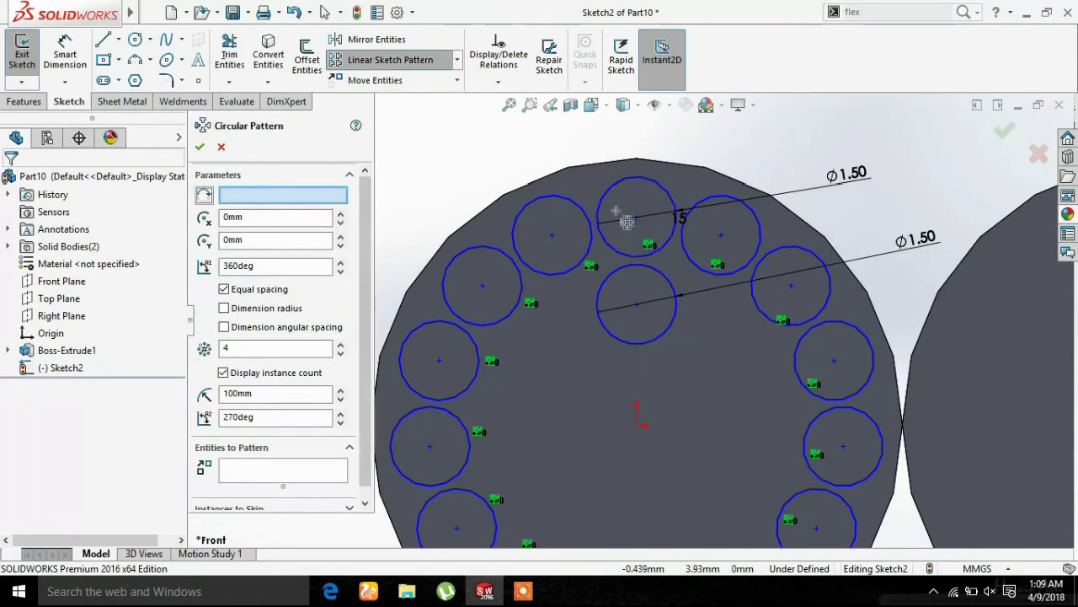
pyautogui.click(624, 160)
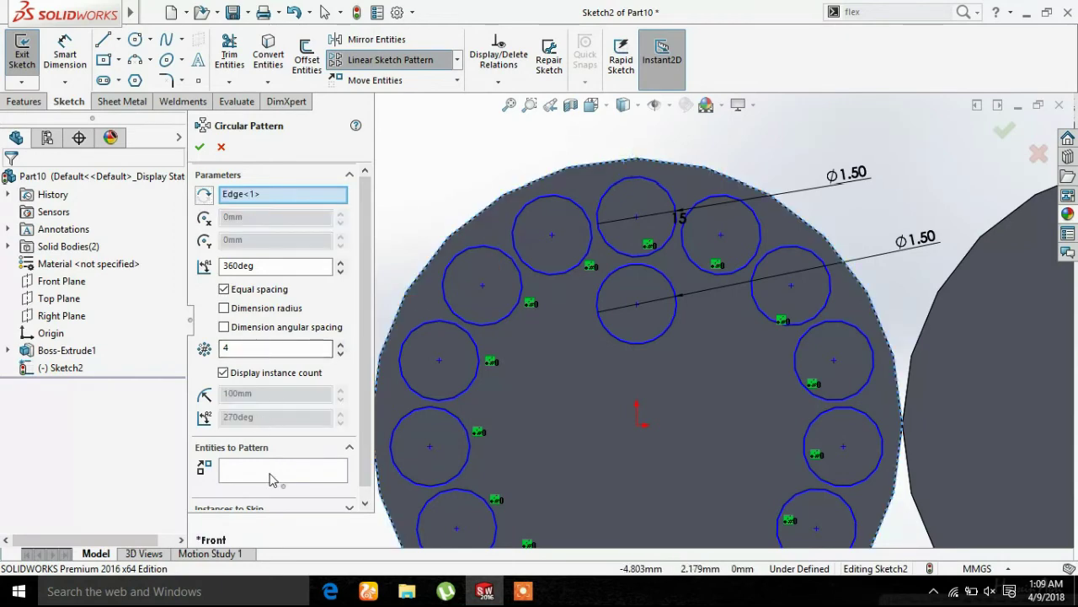
pyautogui.click(670, 330)
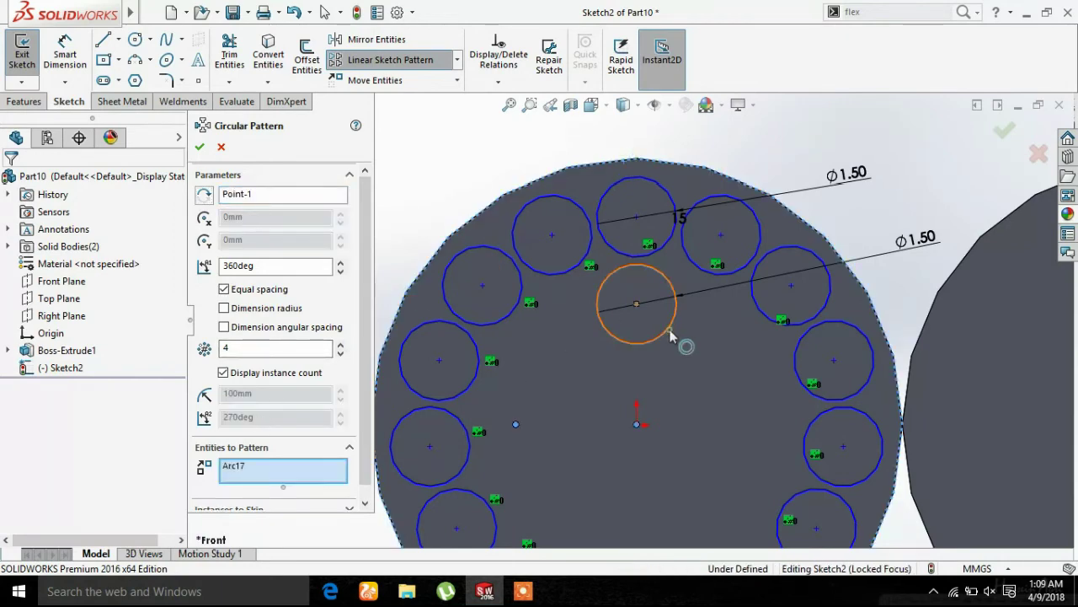
pyautogui.click(340, 344)
pyautogui.click(340, 344)
pyautogui.click(341, 344)
pyautogui.click(340, 344)
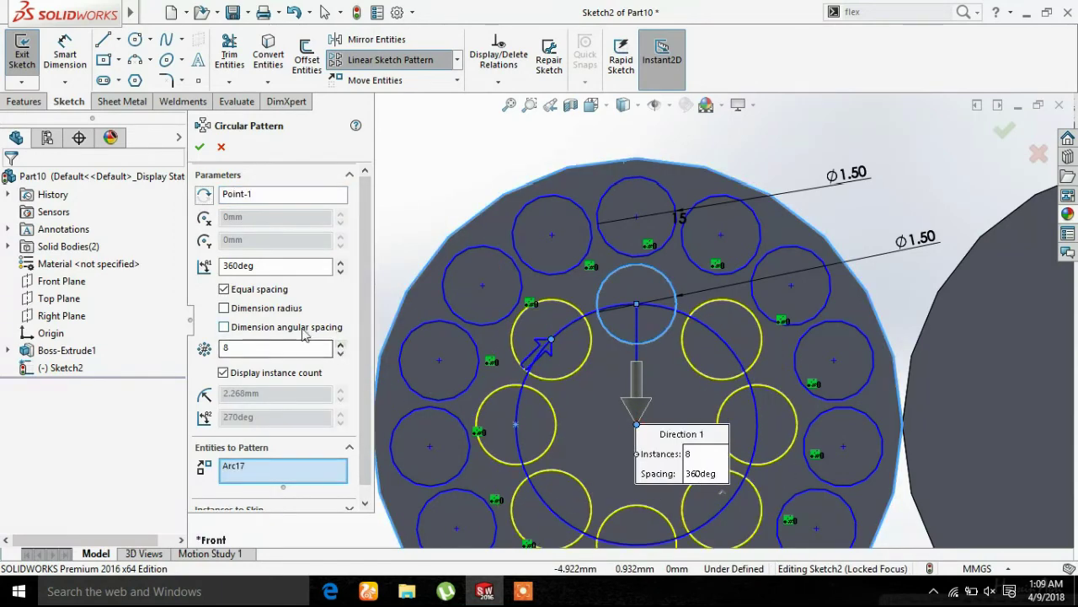
pyautogui.click(340, 344)
pyautogui.click(200, 146)
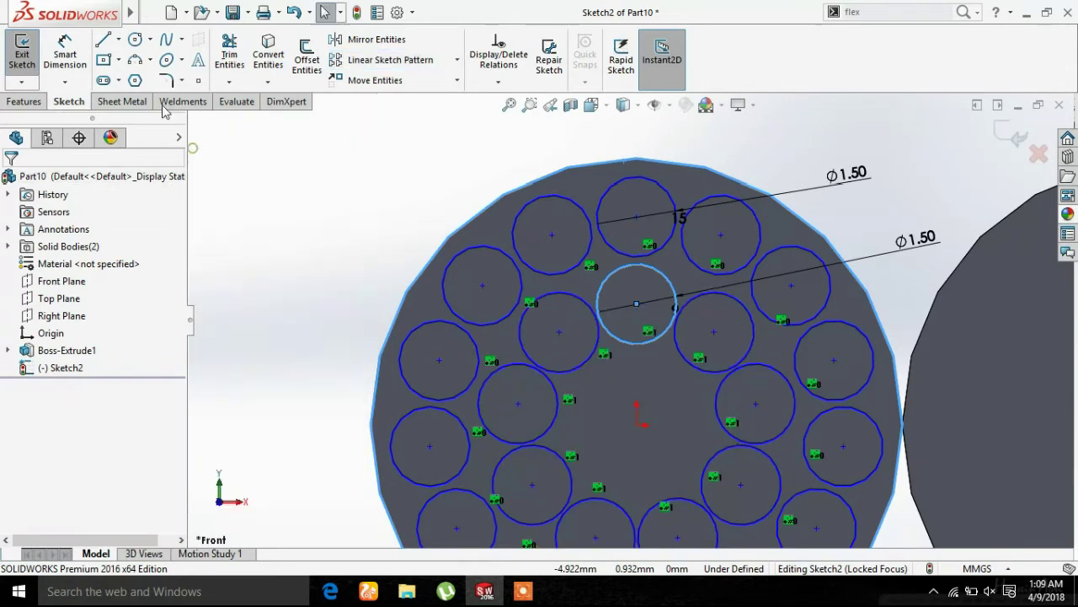
# - Add a Ø1.5 mm circle at the core's centre and start extruding the strand circles
pyautogui.click(138, 41)
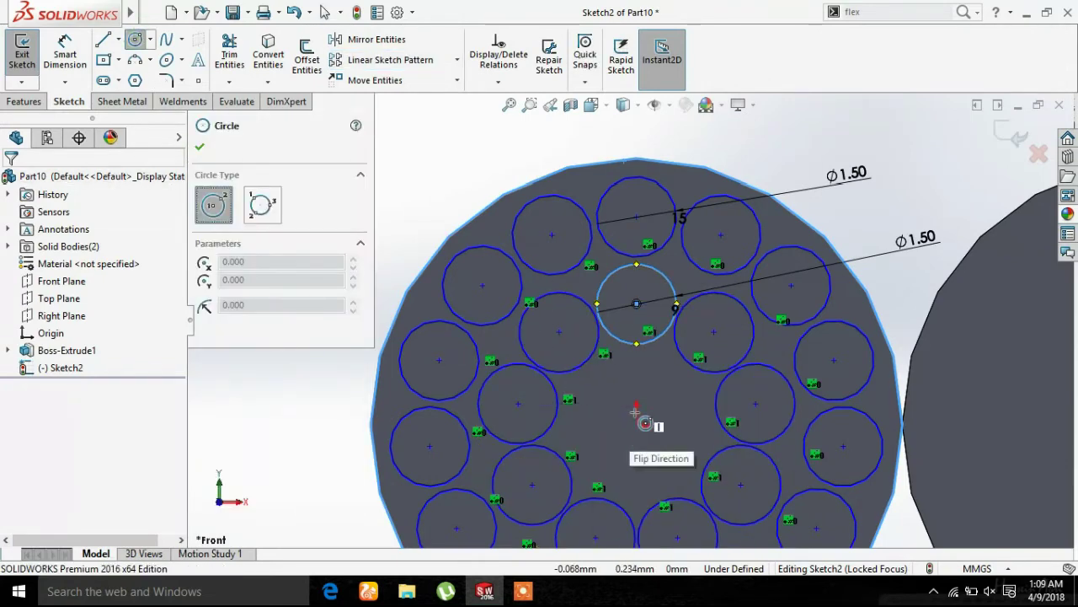
pyautogui.click(637, 424)
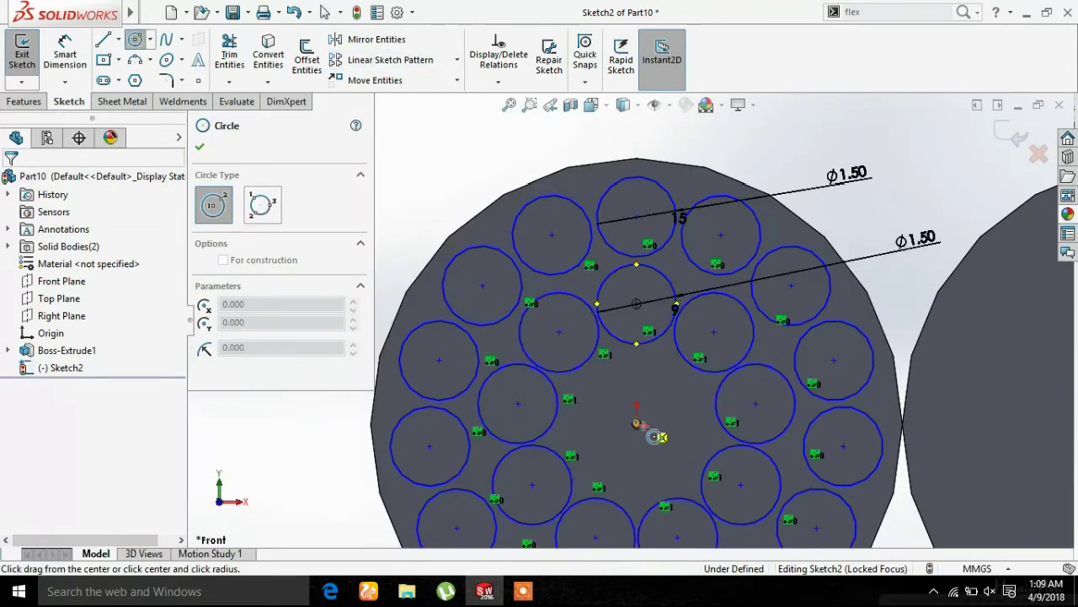
pyautogui.click(681, 447)
pyautogui.click(200, 150)
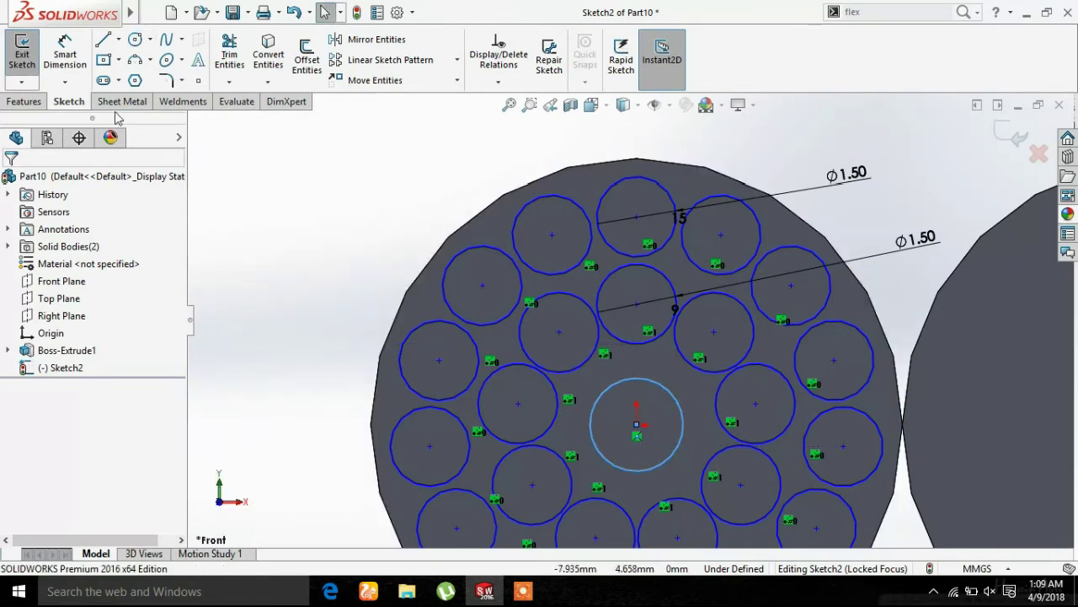
pyautogui.click(76, 63)
pyautogui.click(679, 445)
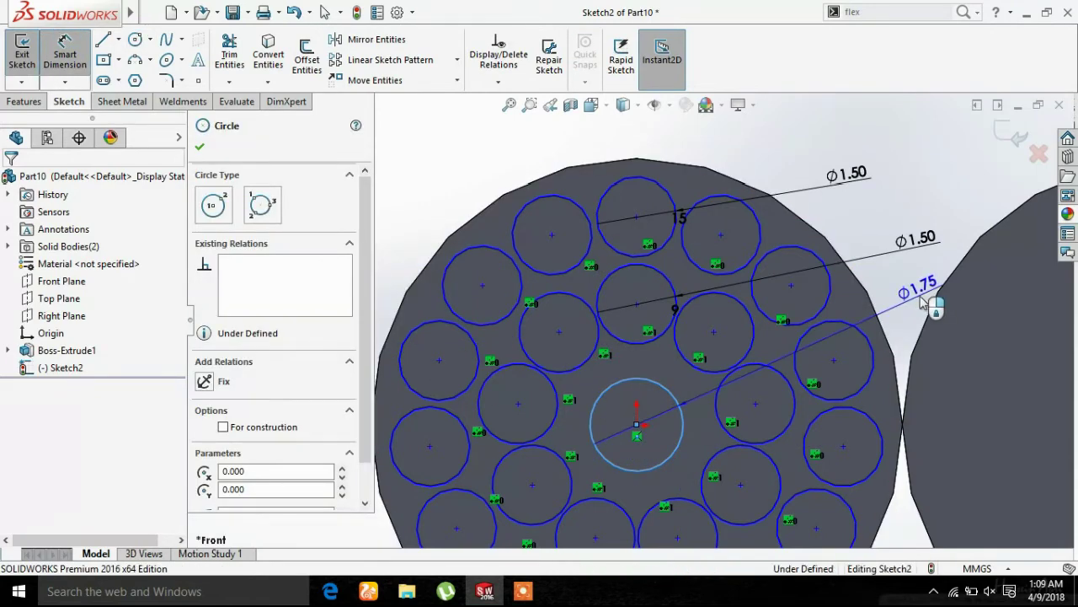
pyautogui.click(906, 290)
pyautogui.write('1.5')
pyautogui.click(851, 291)
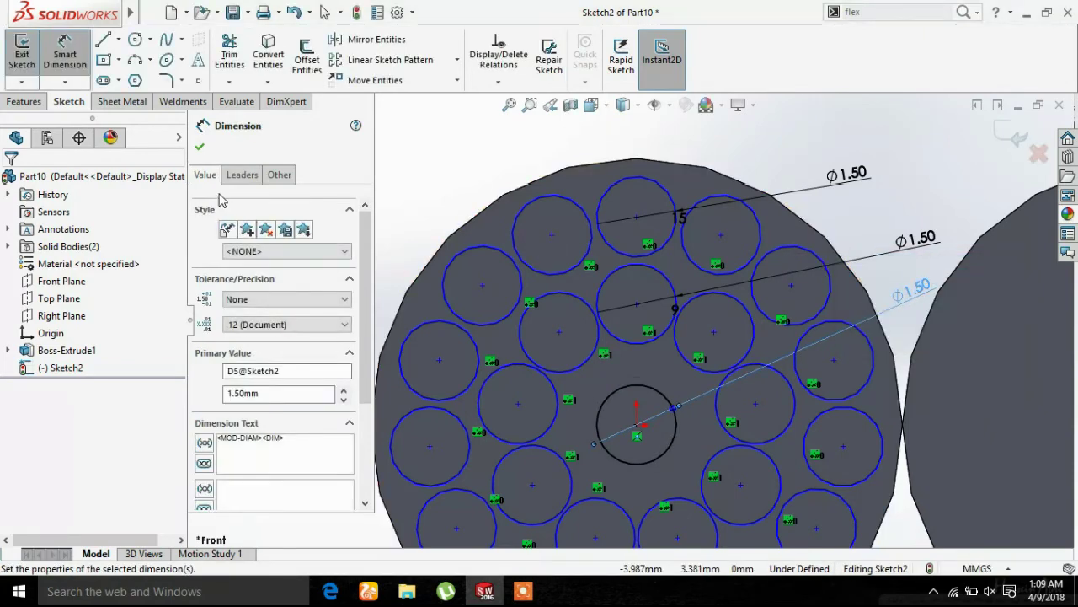
pyautogui.press('Escape')
pyautogui.click(24, 101)
pyautogui.click(29, 54)
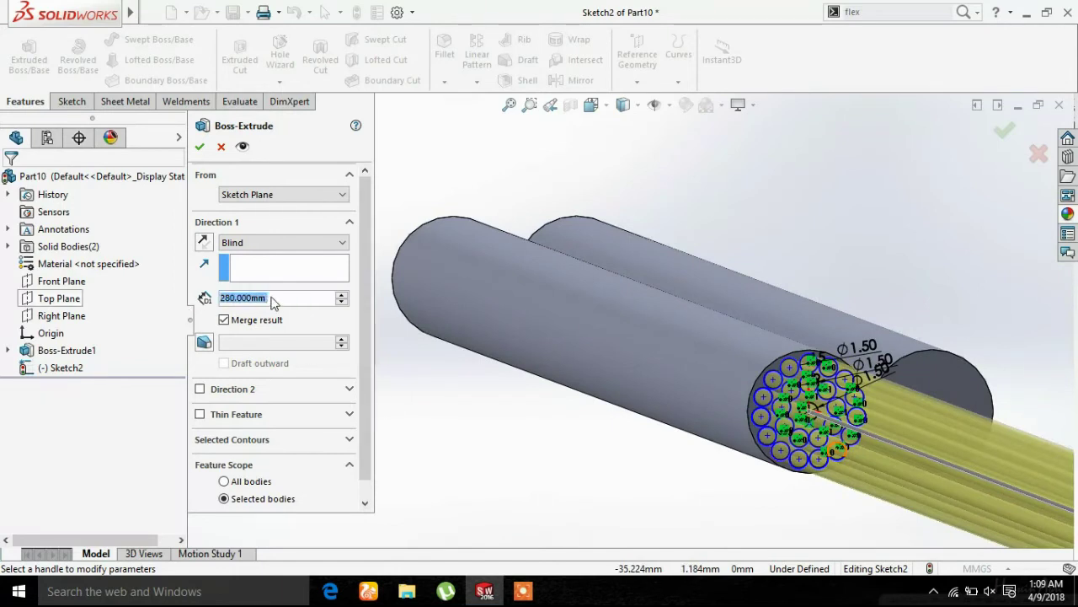
# - Extrude the strand circles 50 mm beyond the left end face as Boss-Extrude2
pyautogui.scroll(-2, 255, 301)
pyautogui.scroll(-5, 255, 301)
pyautogui.scroll(-5, 254, 303)
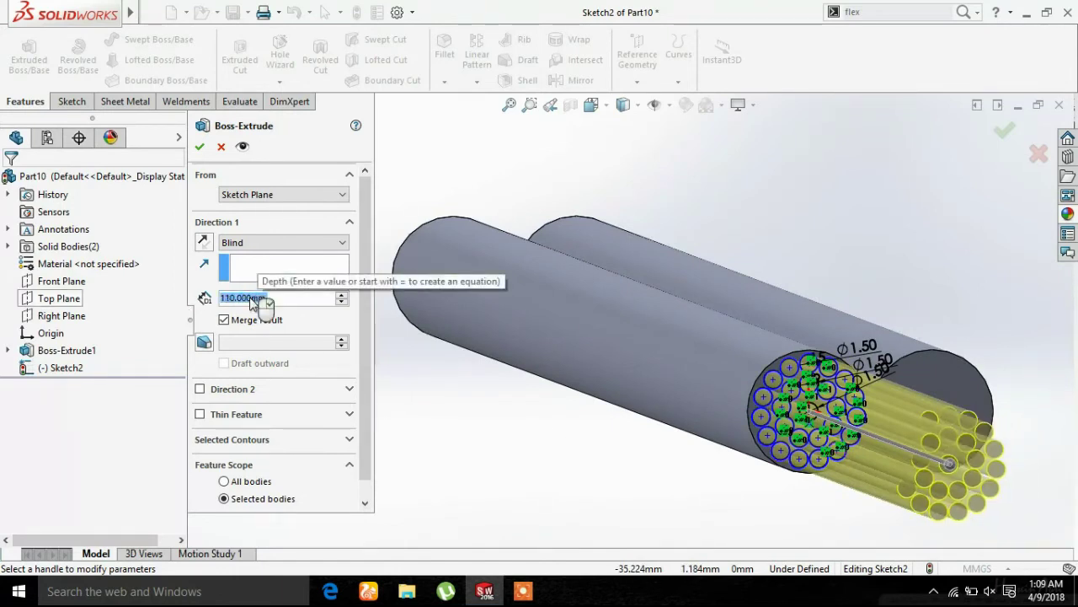
pyautogui.scroll(-5, 253, 305)
pyautogui.scroll(-1, 252, 303)
pyautogui.scroll(-2, 253, 303)
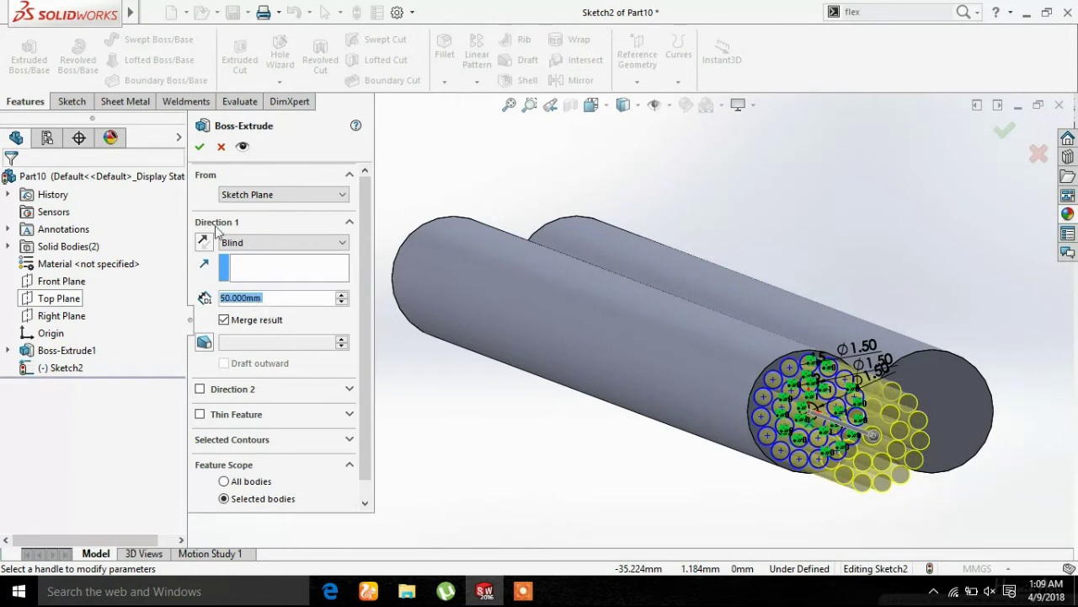
pyautogui.click(200, 147)
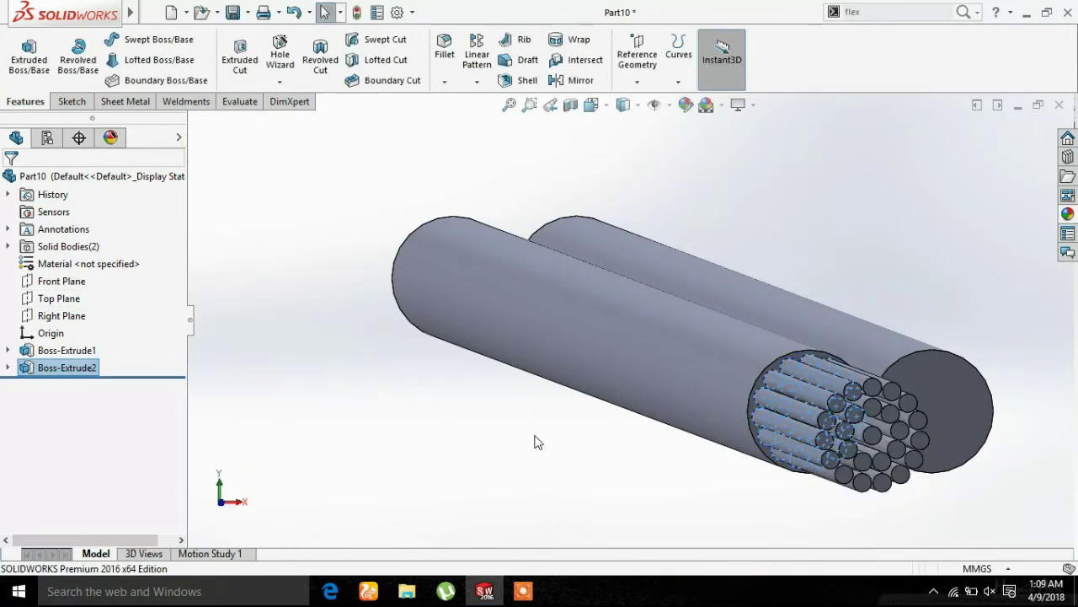
pyautogui.scroll(3, 534, 435)
pyautogui.moveTo(632, 434); pyautogui.dragTo(626, 446, button='middle')
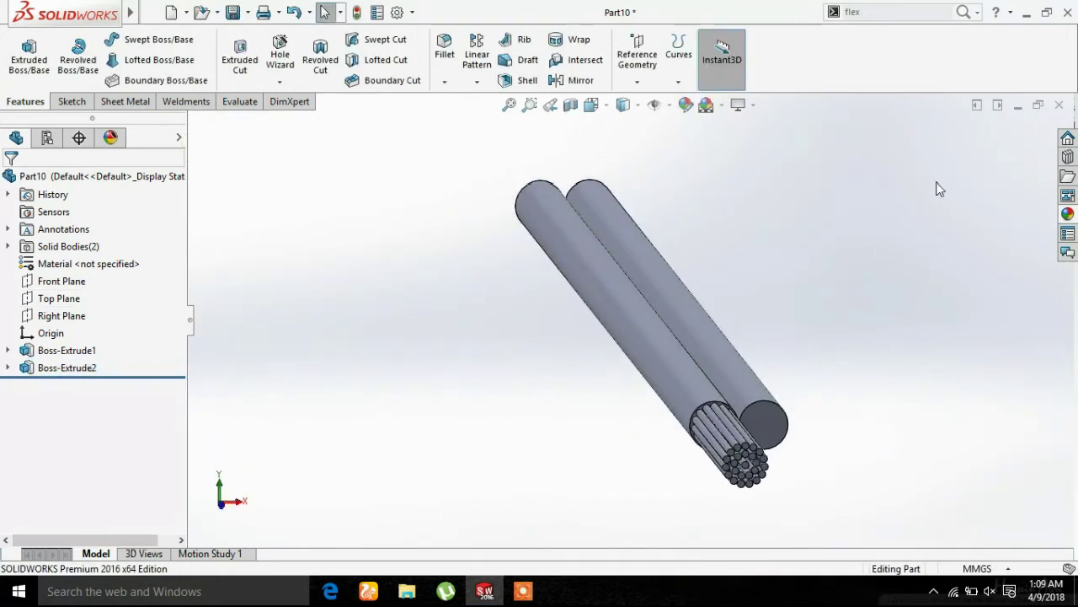
# - Search for and launch the Flex command
pyautogui.click(919, 13)
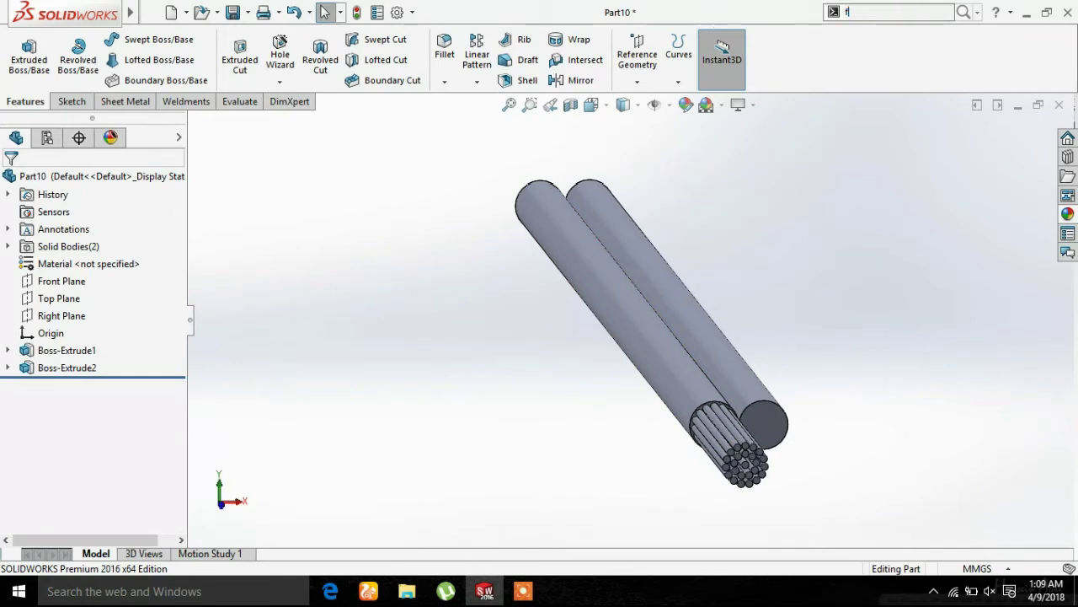
pyautogui.write('lee')
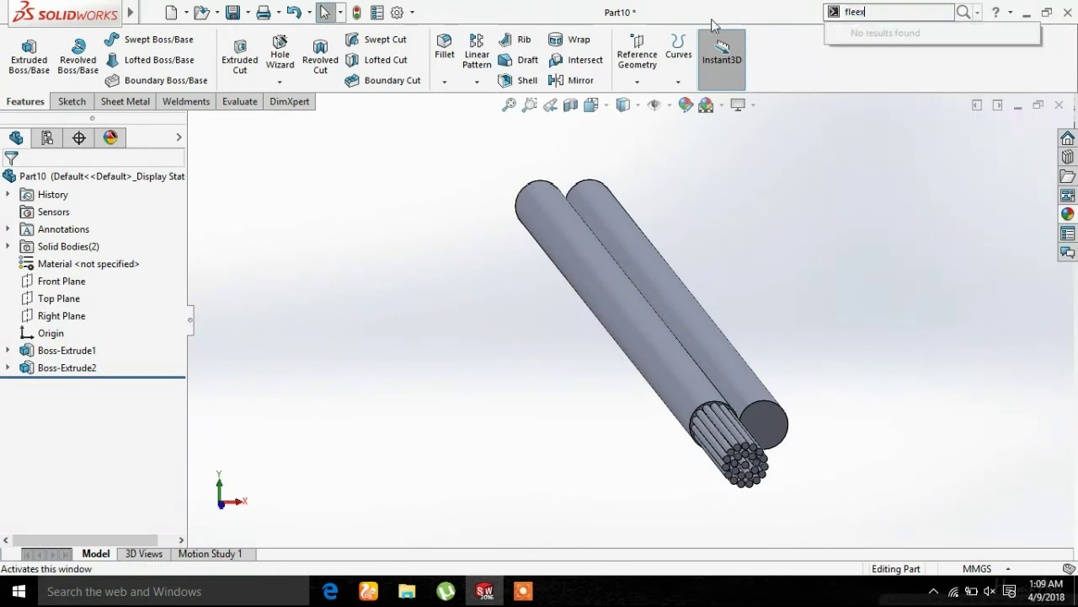
pyautogui.press('BackSpace')
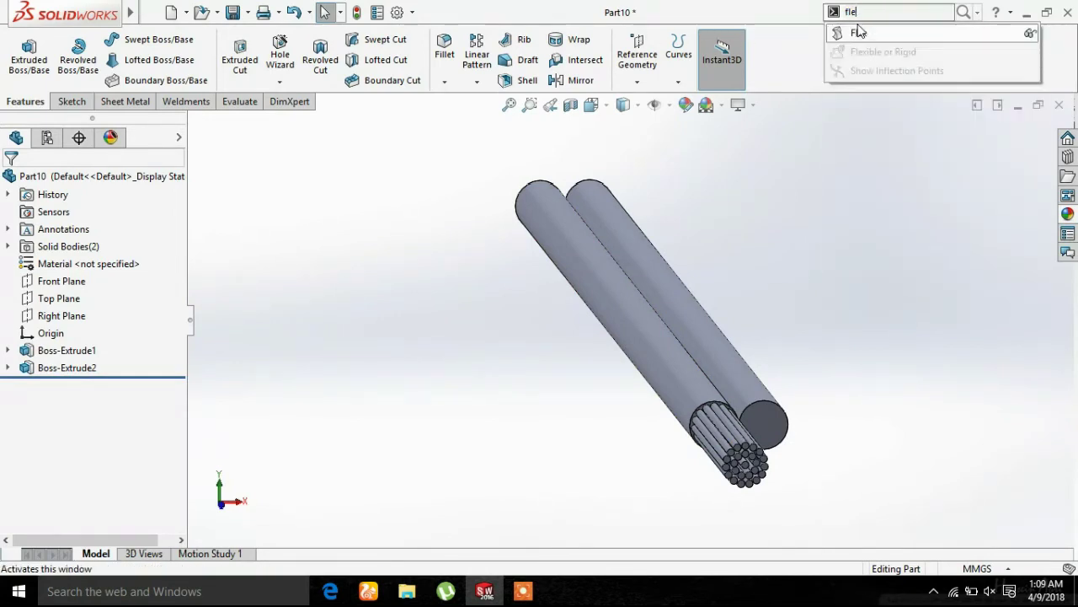
pyautogui.write('x')
pyautogui.click(856, 34)
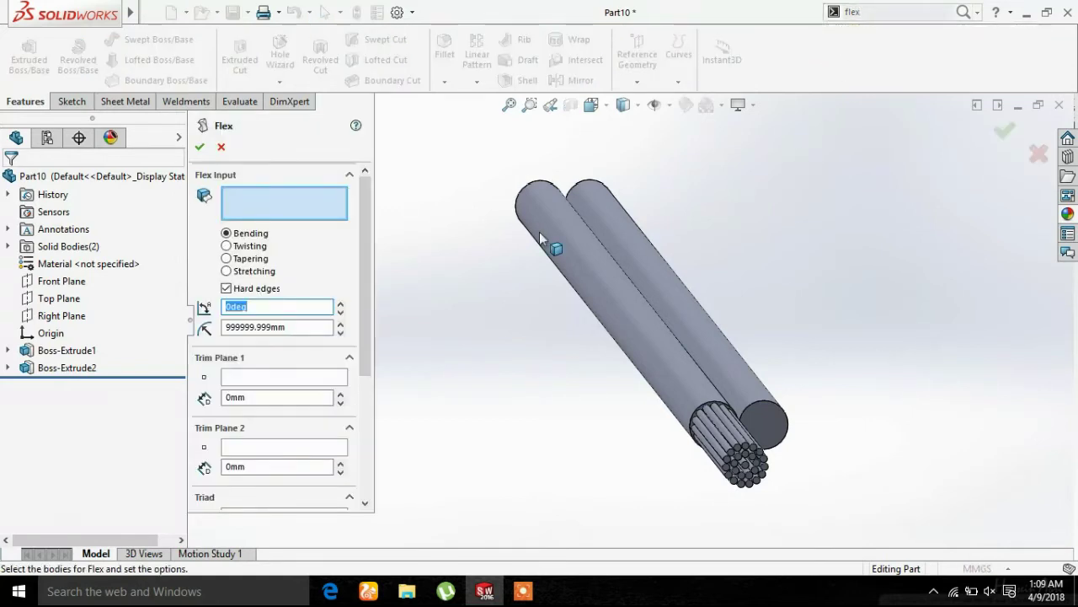
# - Set Flex to Twisting and select both cable core bodies
pyautogui.click(249, 247)
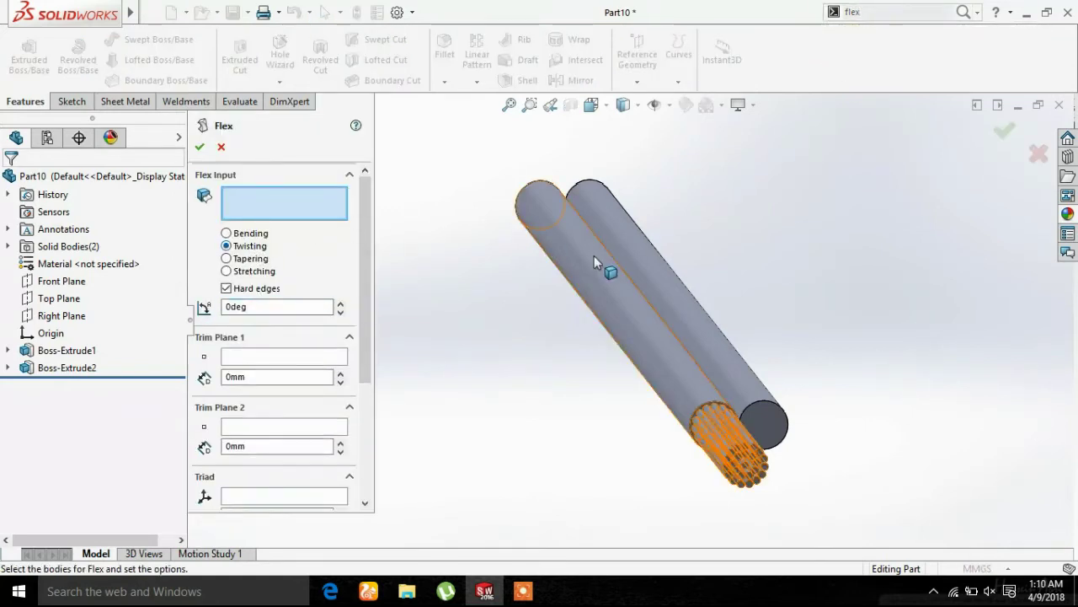
pyautogui.click(637, 266)
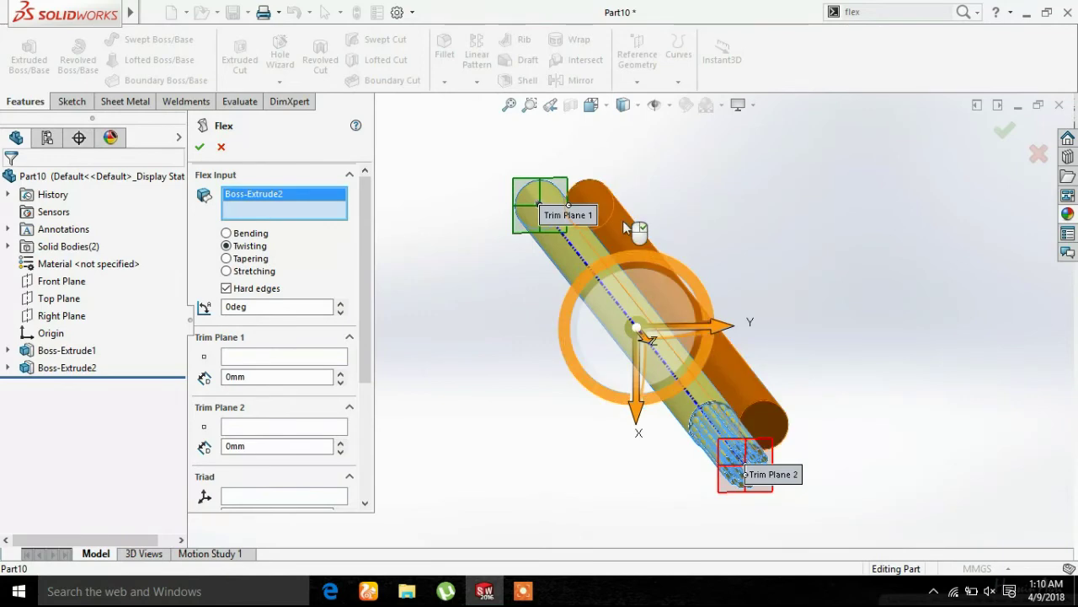
pyautogui.click(623, 221)
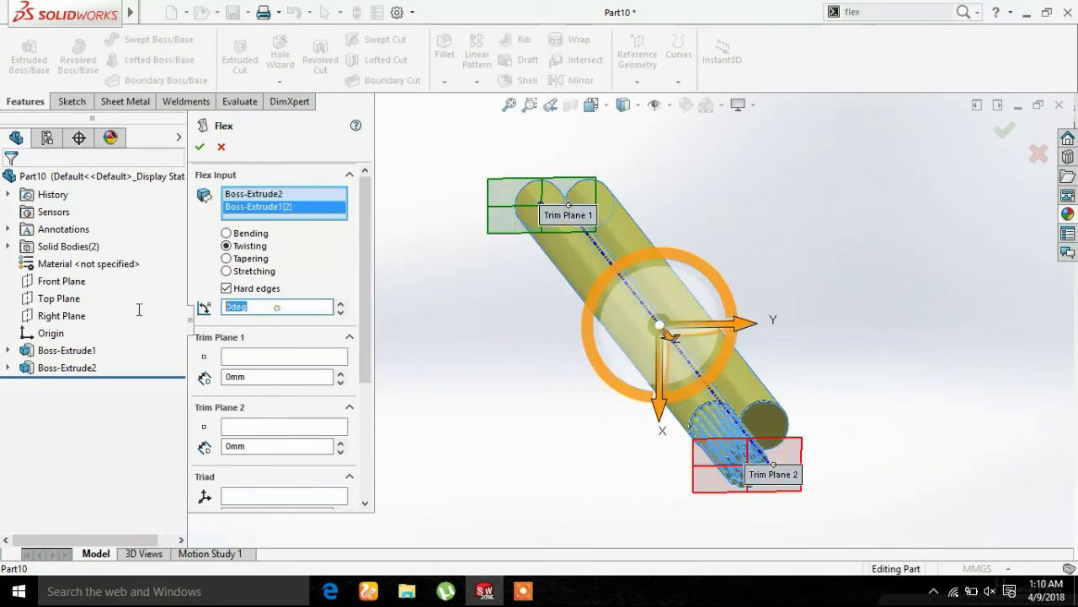
# - Increase the Flex twist angle to 400° and commit it
pyautogui.click(341, 304)
pyautogui.click(341, 304)
pyautogui.click(340, 304)
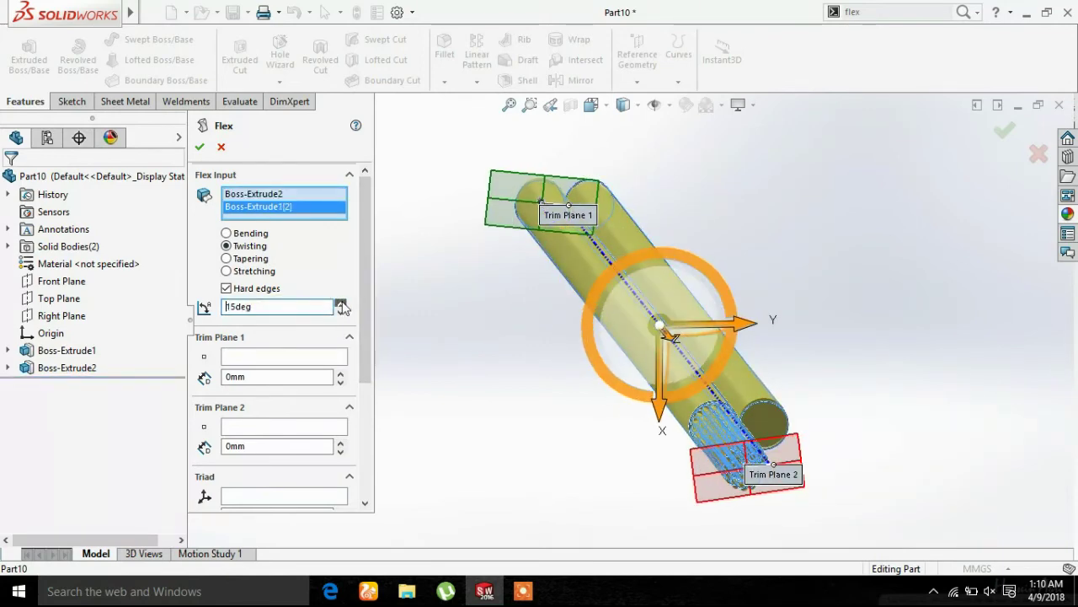
pyautogui.click(340, 303)
pyautogui.click(341, 303)
pyautogui.click(340, 303)
pyautogui.click(340, 304)
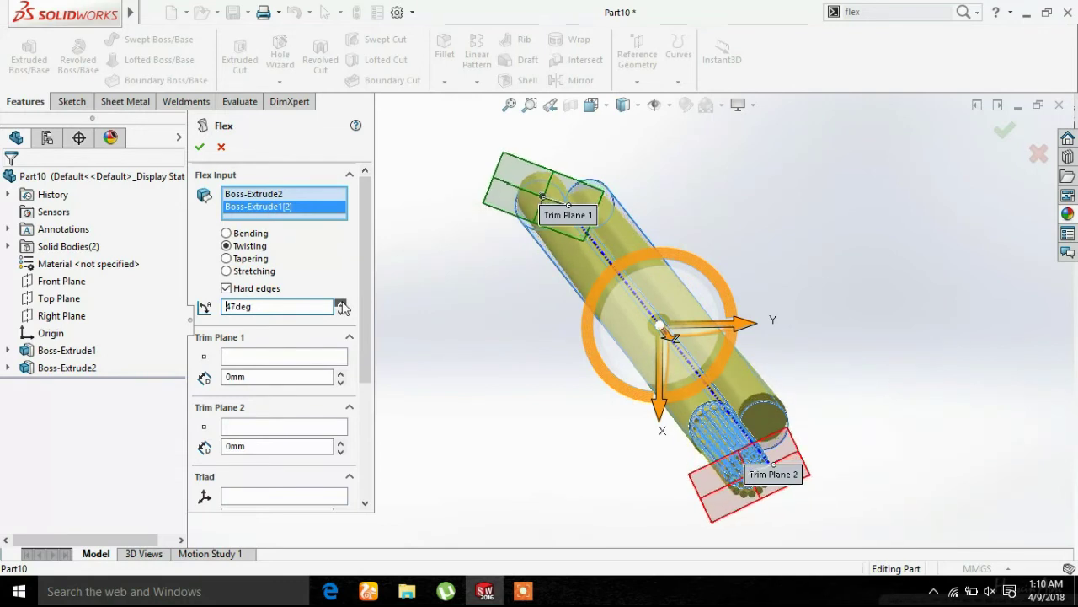
pyautogui.click(340, 305)
pyautogui.click(340, 305)
pyautogui.click(341, 305)
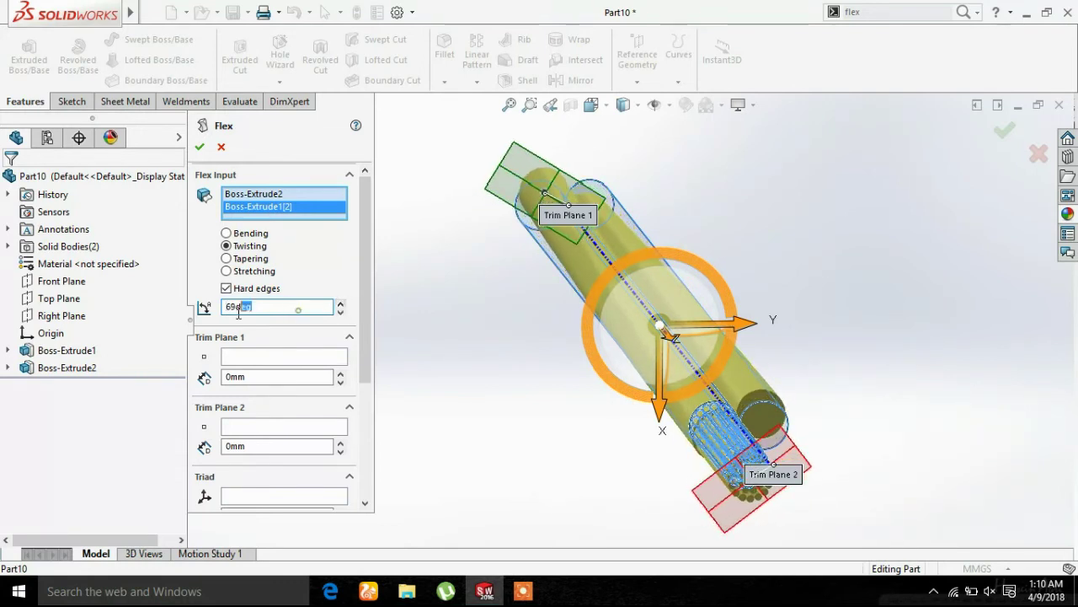
pyautogui.press('Return')
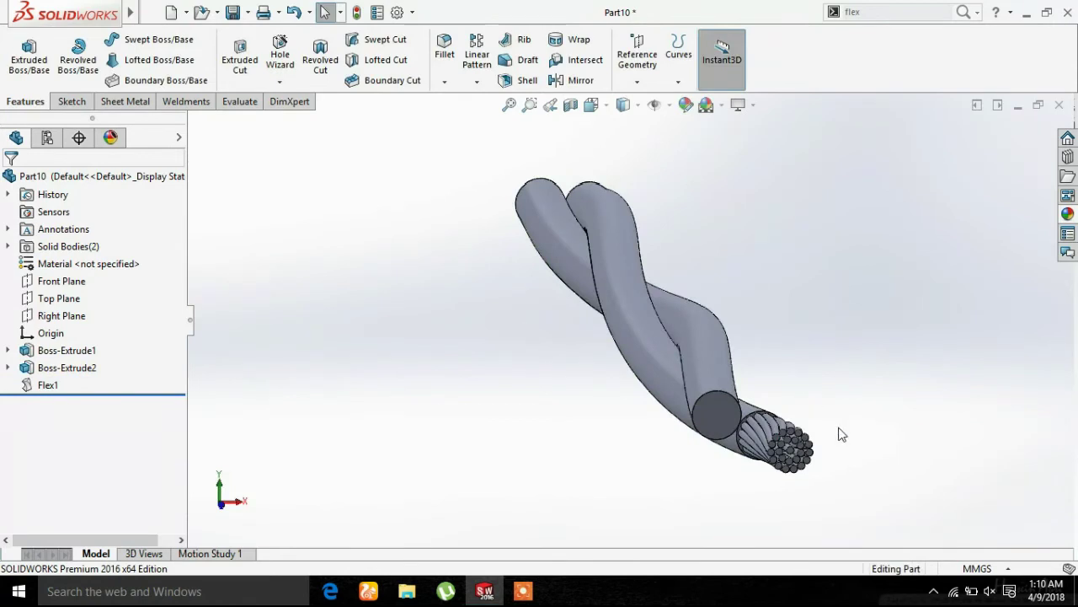
# - Apply the blue polished ABS high-gloss plastic appearance to one twisted core
pyautogui.moveTo(840, 433); pyautogui.dragTo(785, 383, button='middle')
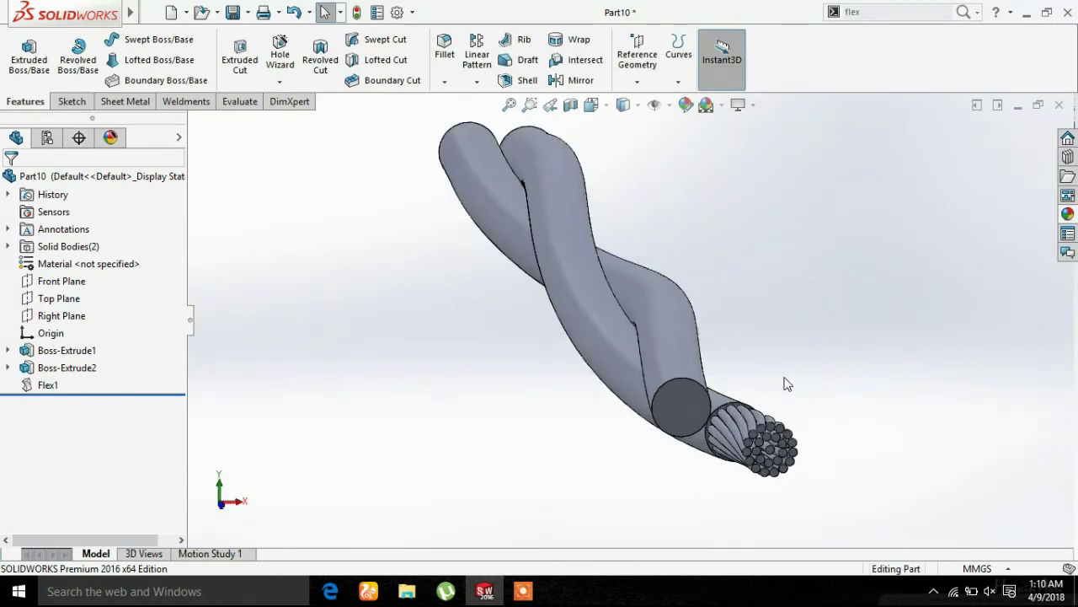
pyautogui.click(1068, 216)
pyautogui.click(981, 148)
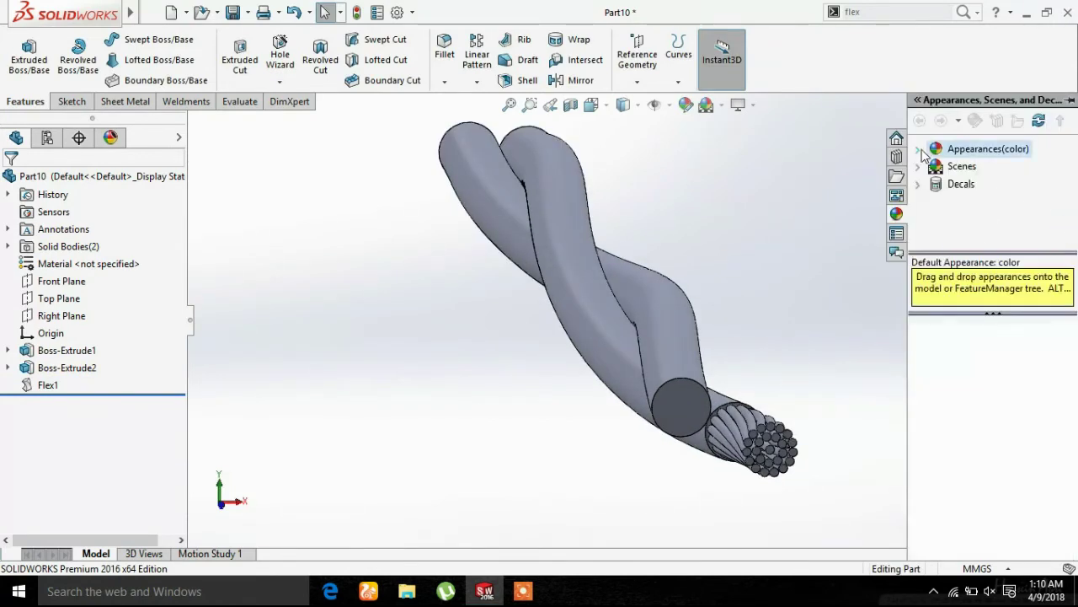
pyautogui.click(938, 167)
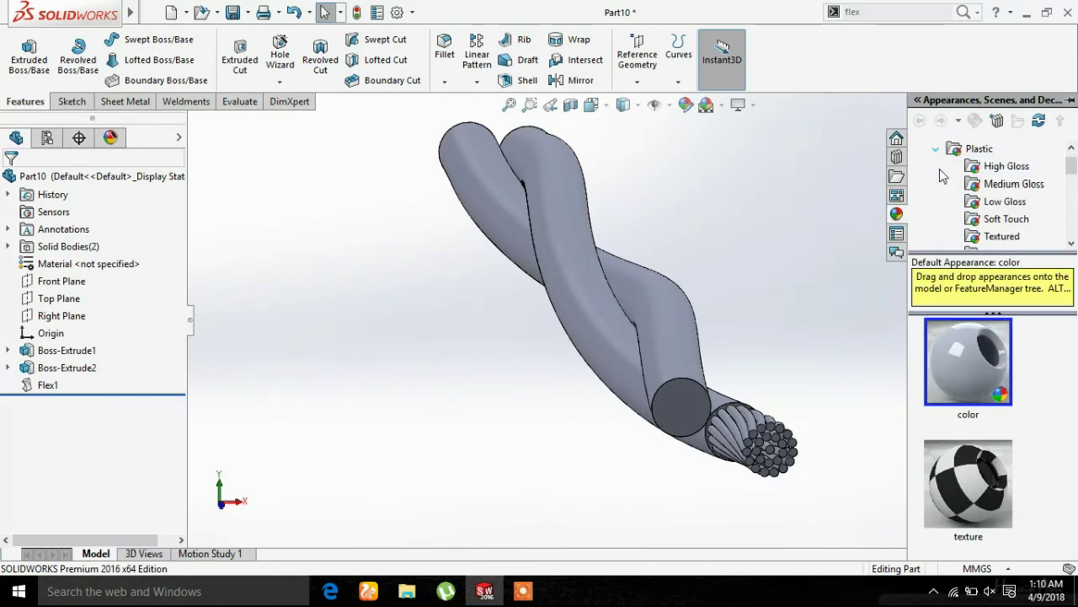
pyautogui.scroll(-1, 984, 190)
pyautogui.scroll(1, 991, 177)
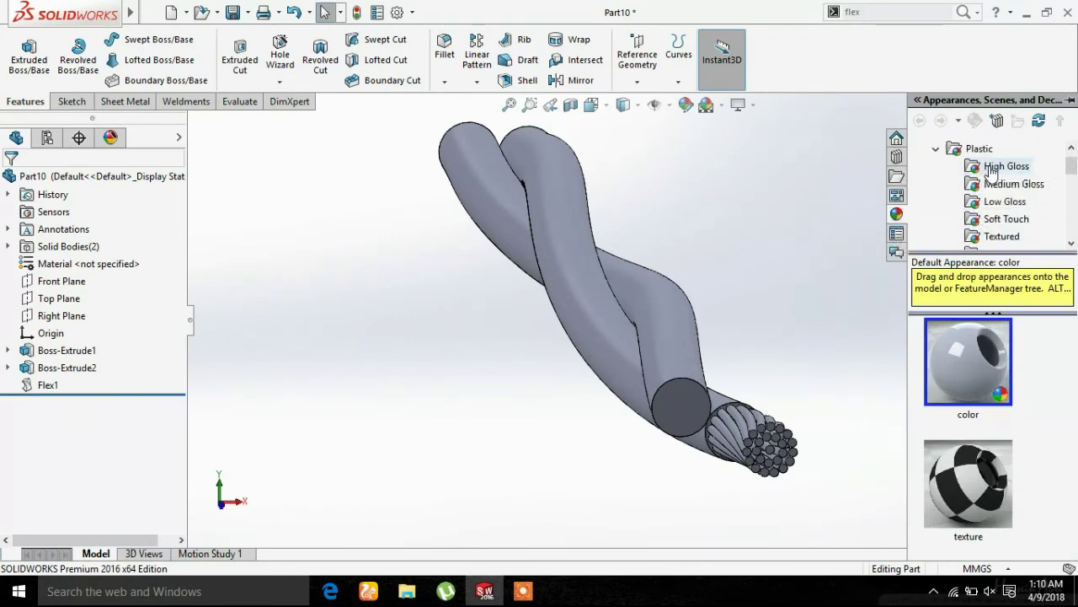
pyautogui.click(977, 169)
pyautogui.scroll(-2, 975, 379)
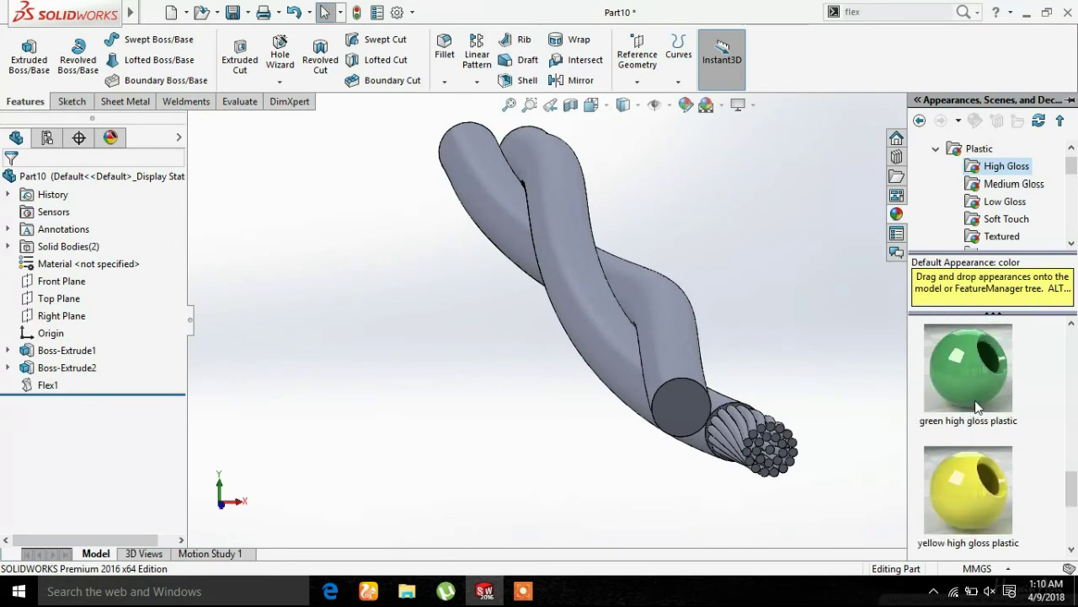
pyautogui.scroll(-2, 976, 378)
pyautogui.moveTo(975, 401); pyautogui.dragTo(692, 356)
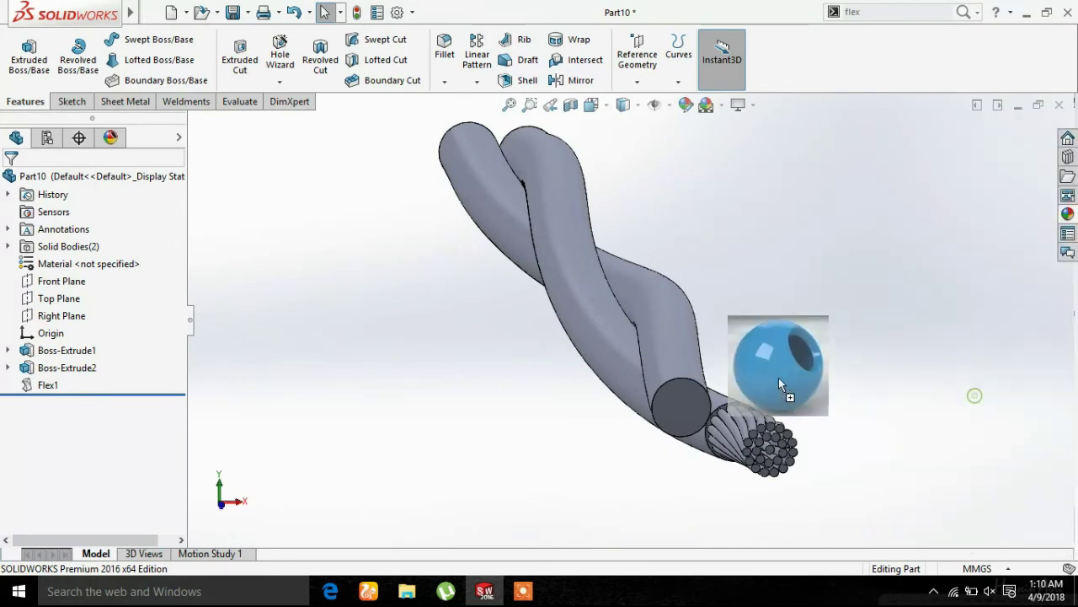
pyautogui.click(677, 360)
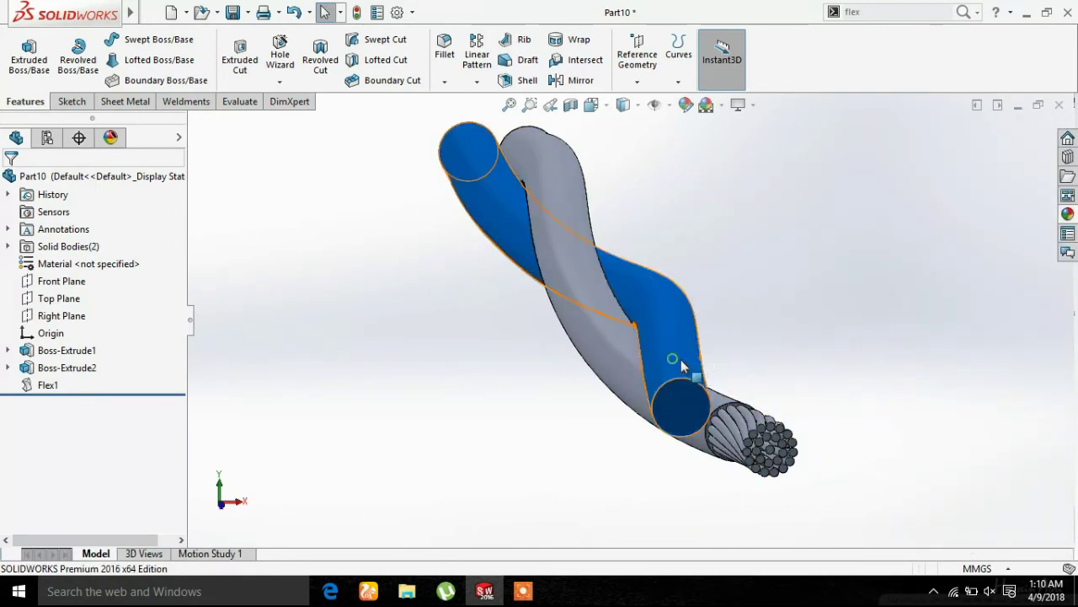
# - Apply the grey polished plastic1 appearance to the other core
pyautogui.click(1066, 216)
pyautogui.scroll(1, 969, 455)
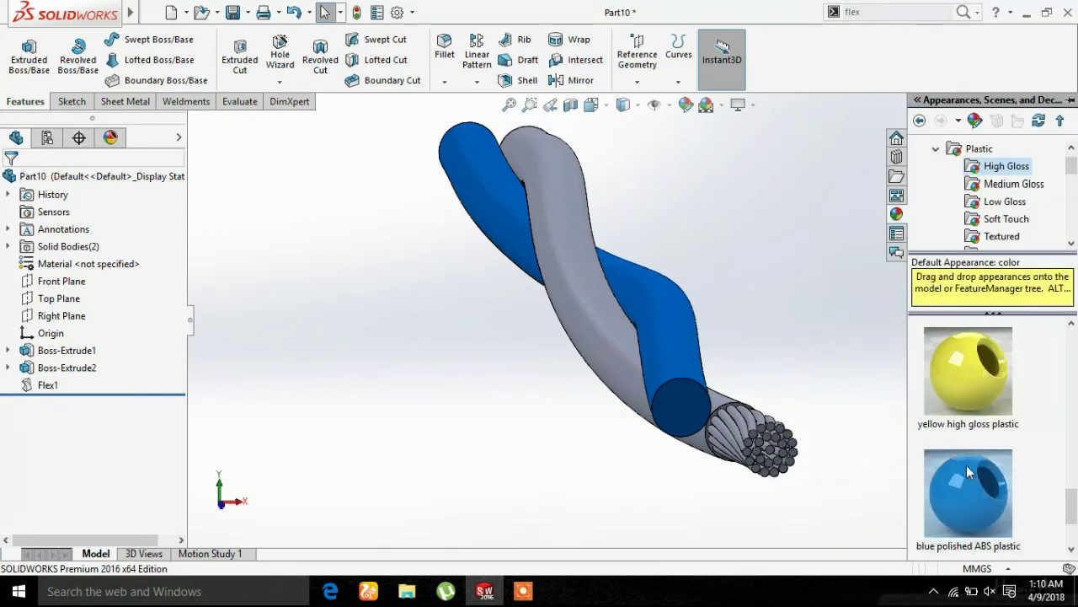
pyautogui.scroll(-1, 968, 473)
pyautogui.moveTo(967, 473); pyautogui.dragTo(602, 338)
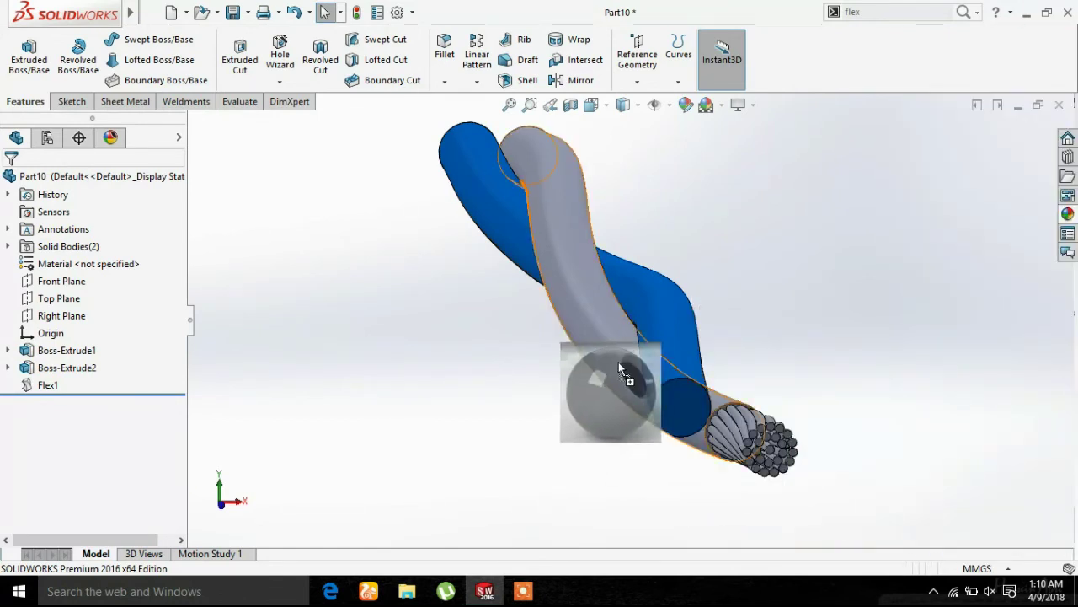
pyautogui.click(604, 339)
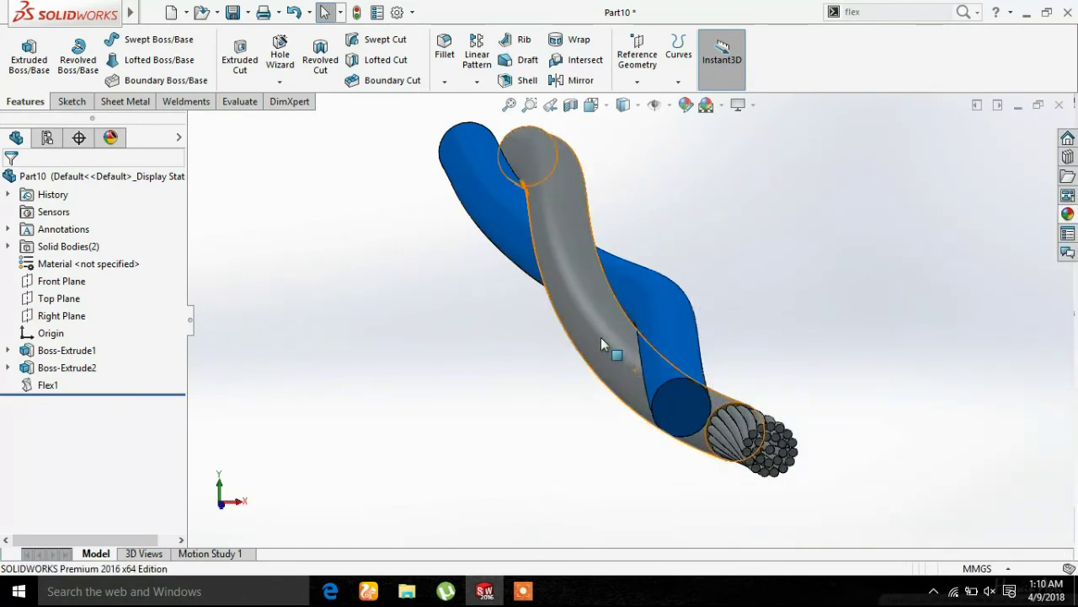
# - Bring up the Metal > Copper appearances in the appearance library
pyautogui.click(1067, 216)
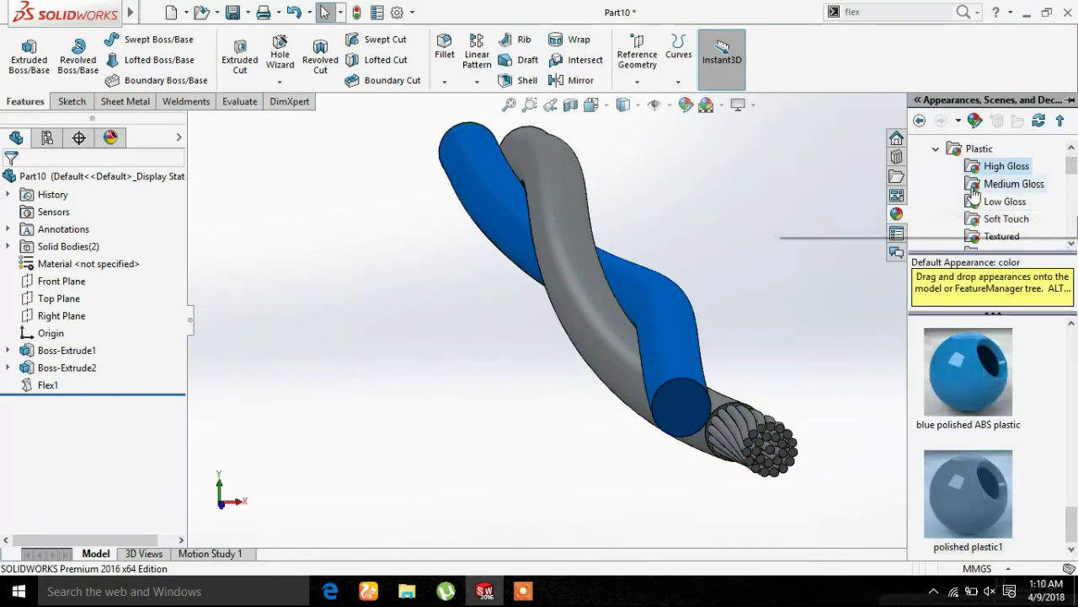
pyautogui.scroll(-2, 973, 194)
pyautogui.scroll(-3, 973, 191)
pyautogui.scroll(3, 969, 187)
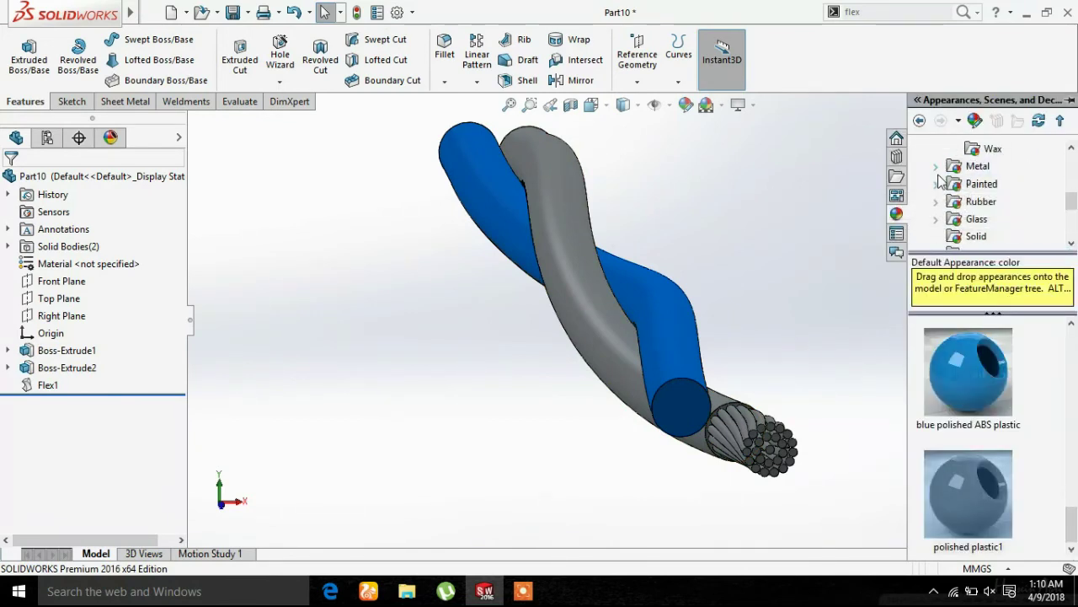
pyautogui.click(936, 166)
pyautogui.scroll(-1, 995, 237)
pyautogui.click(1000, 201)
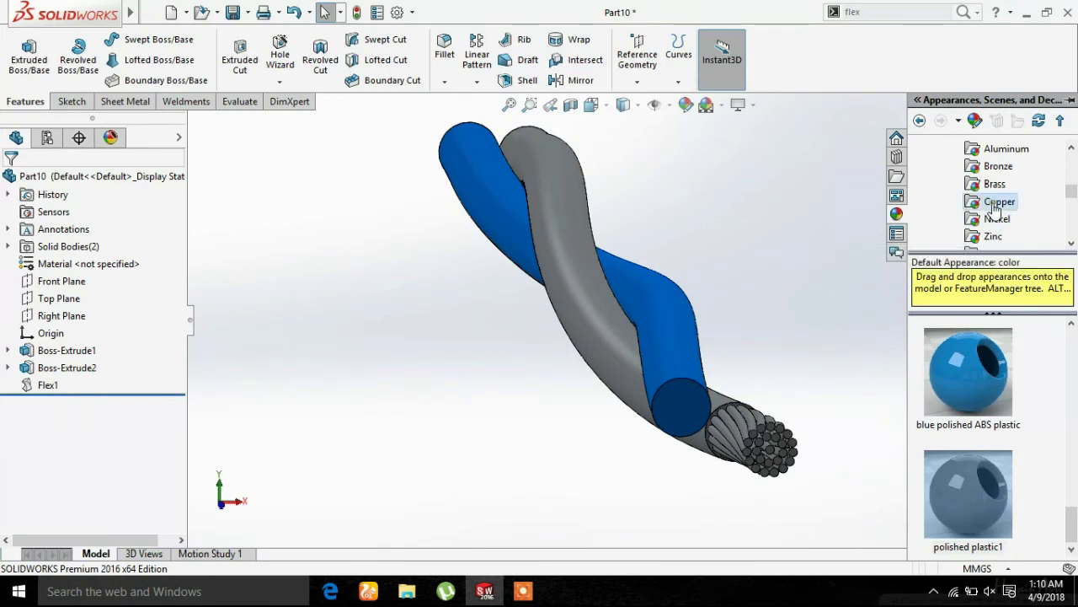
# - Apply the copper appearance to the exposed stranded conductor at the cable end
pyautogui.moveTo(960, 376); pyautogui.dragTo(772, 446)
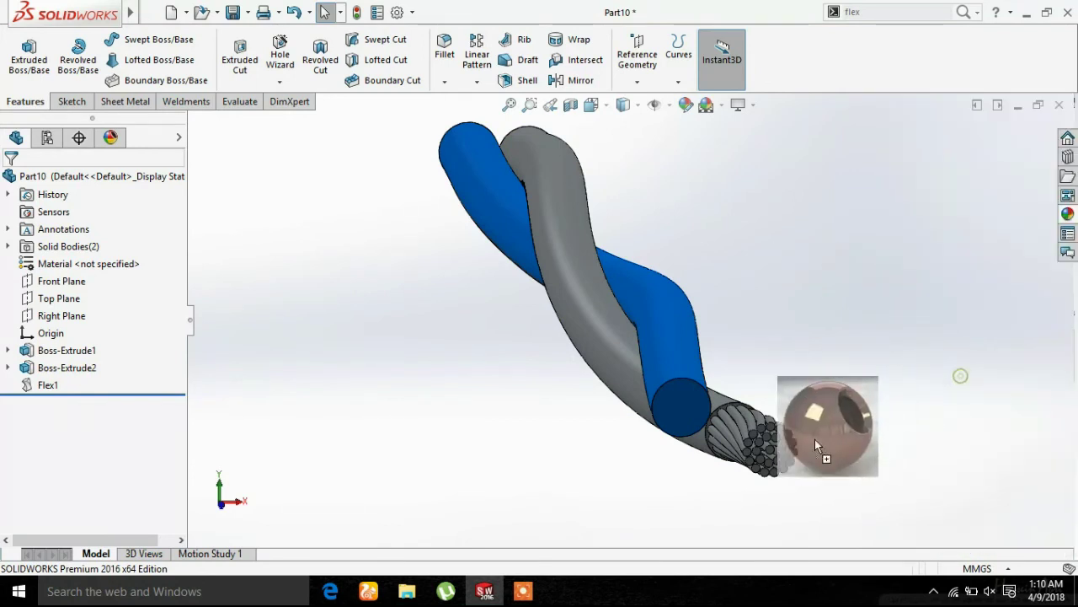
pyautogui.click(755, 449)
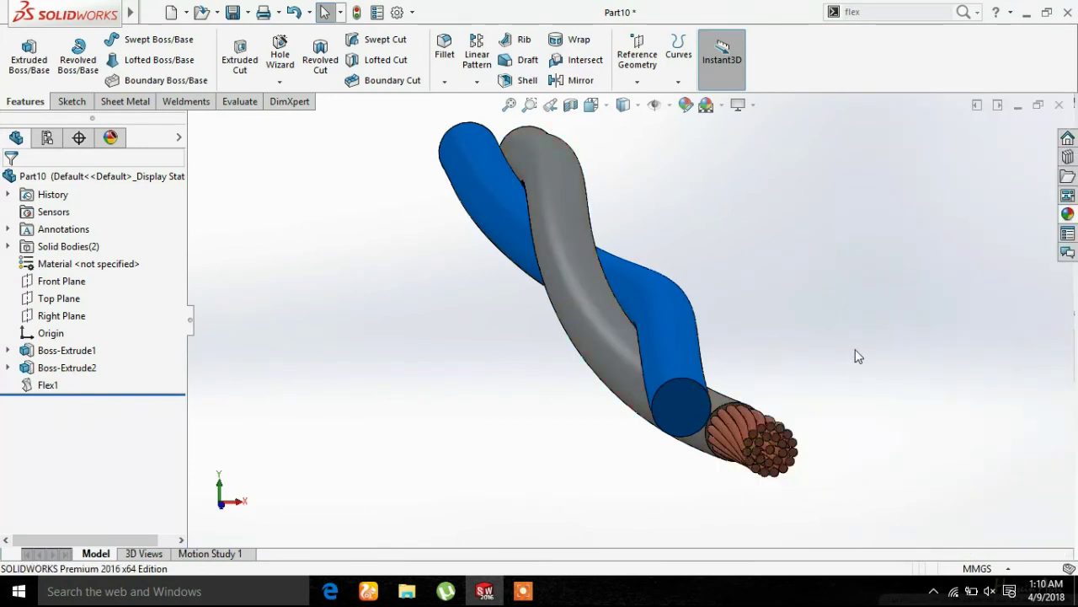
pyautogui.click(412, 14)
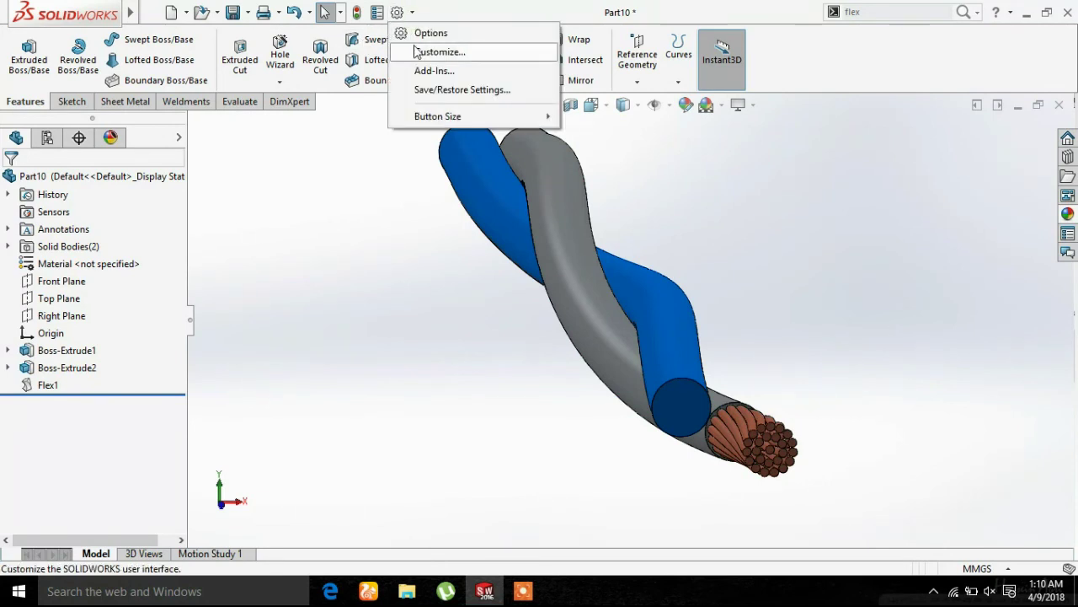
pyautogui.click(375, 199)
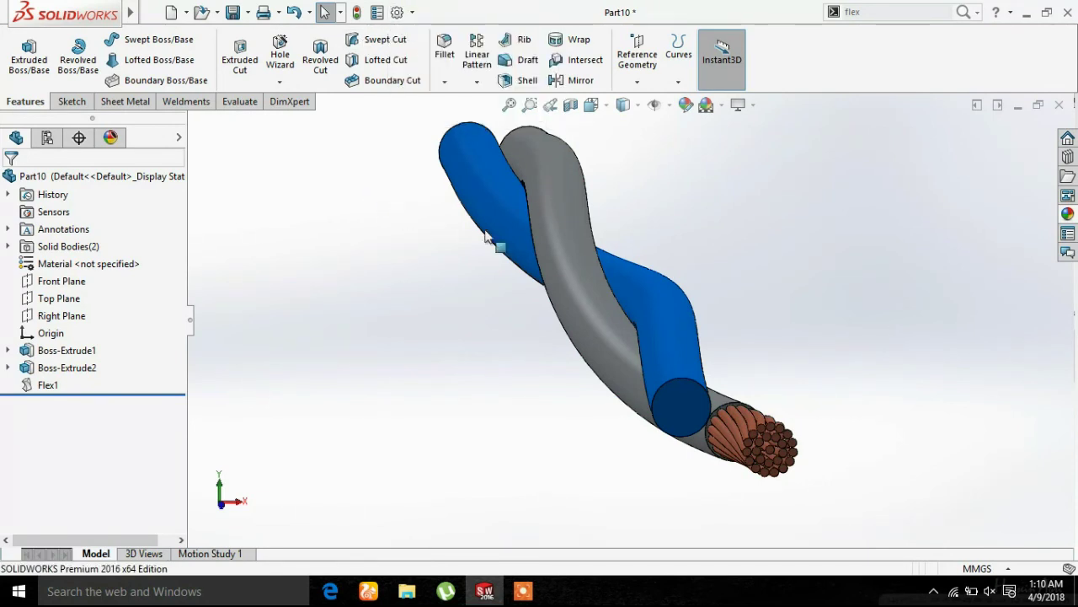
# - Orbit and zoom to a near-horizontal close-up of the finished cable
pyautogui.scroll(5, 748, 257)
pyautogui.moveTo(742, 265)
pyautogui.mouseDown(button='middle')
pyautogui.moveTo(748, 258)
pyautogui.moveTo(741, 406)
pyautogui.moveTo(698, 429)
pyautogui.mouseUp(button='middle')
pyautogui.scroll(-5, 710, 250)
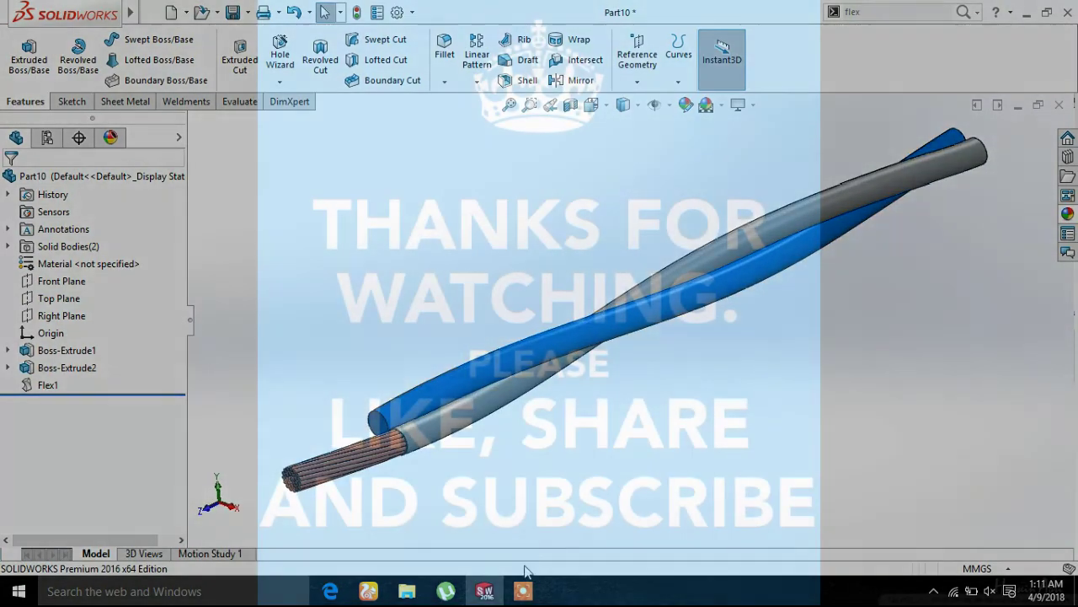